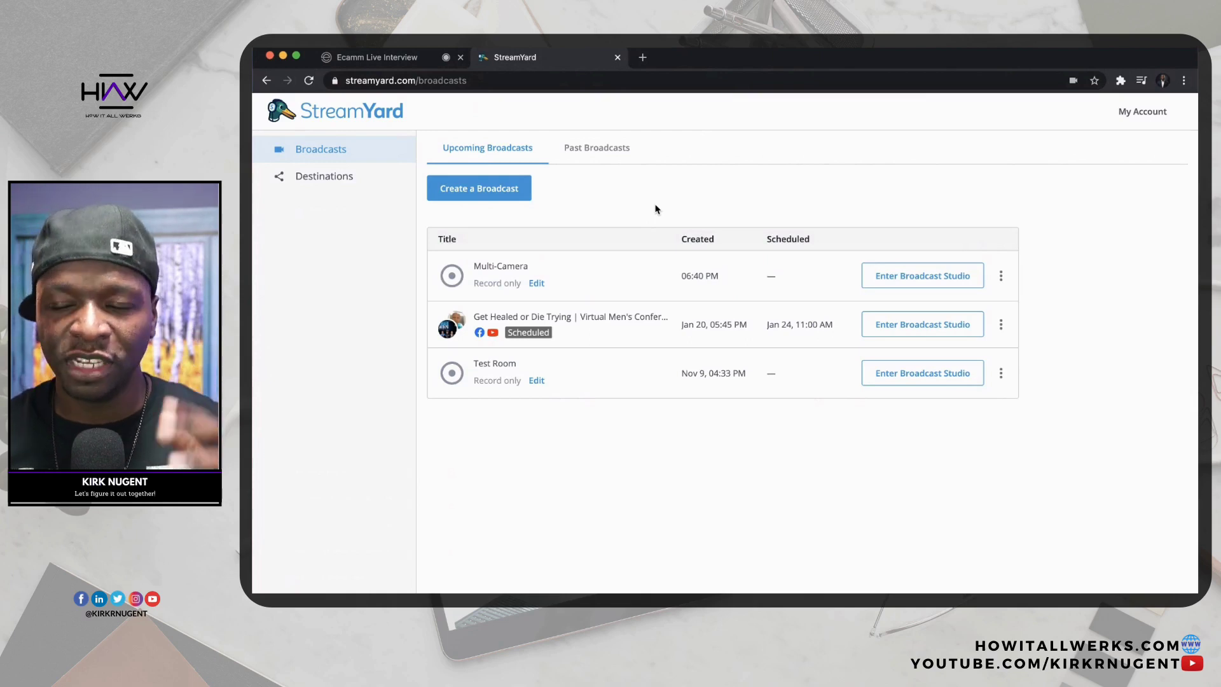
Enter the Multi-Camera camera check and change the display name from CAM2 to CAM1.
click(905, 280)
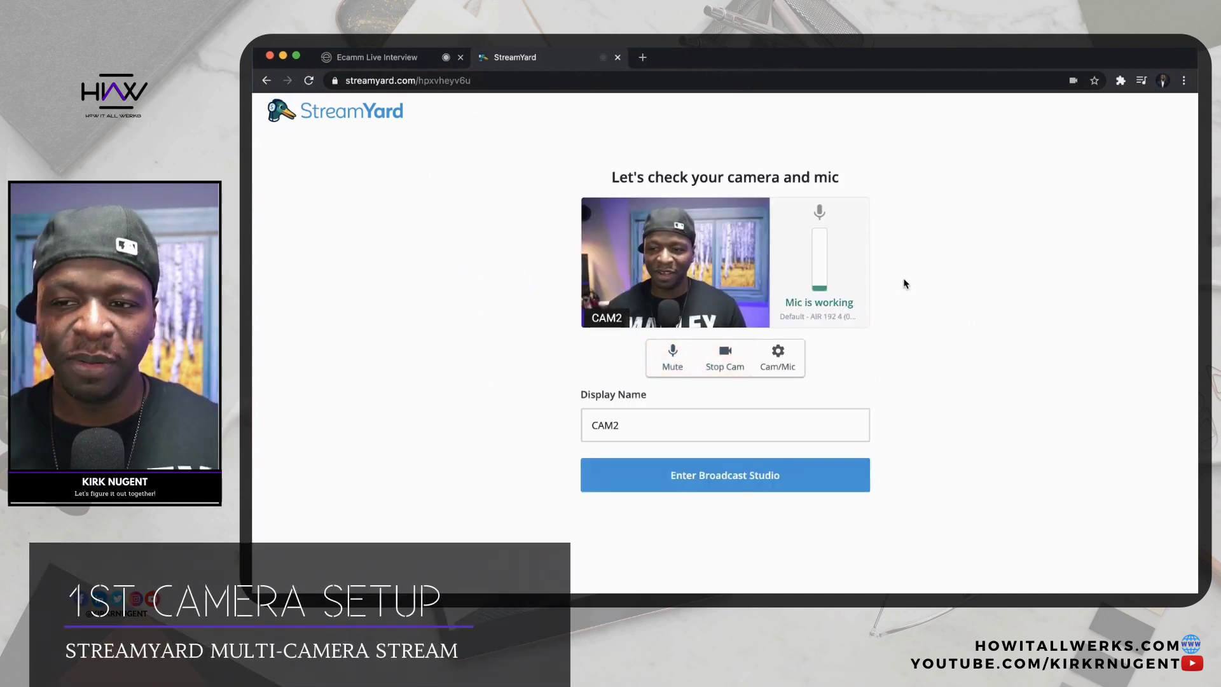
click(702, 420)
key(BackSpace)
text(1)
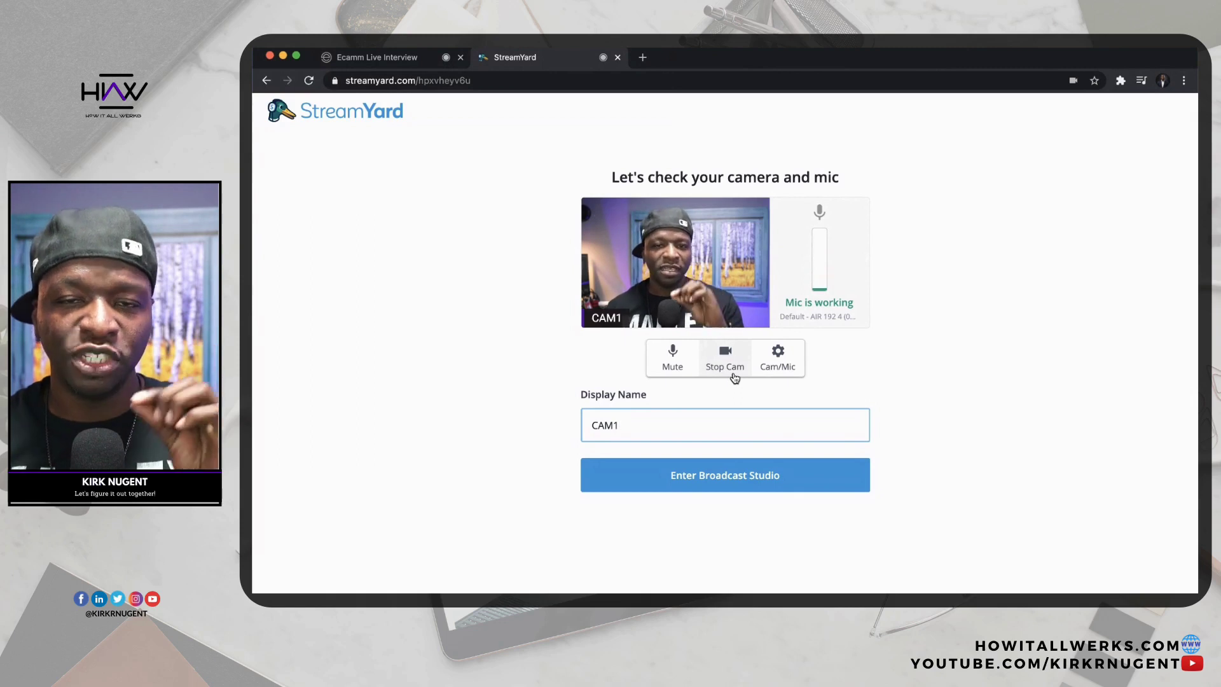
click(765, 368)
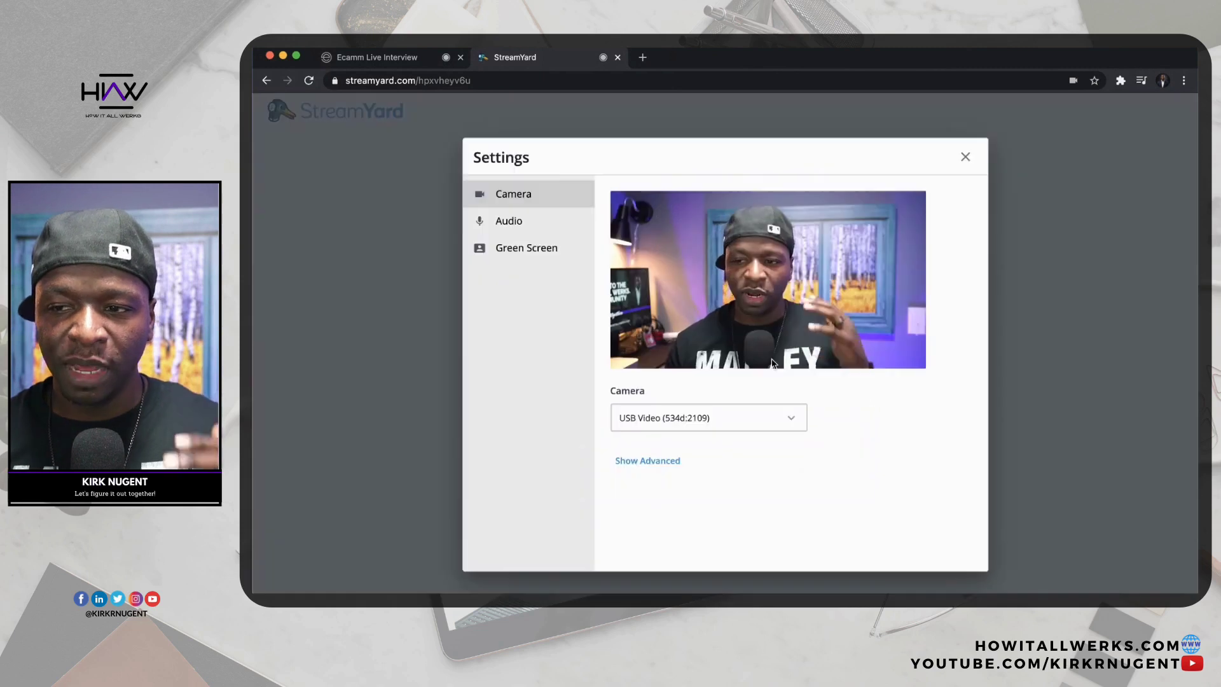
click(789, 419)
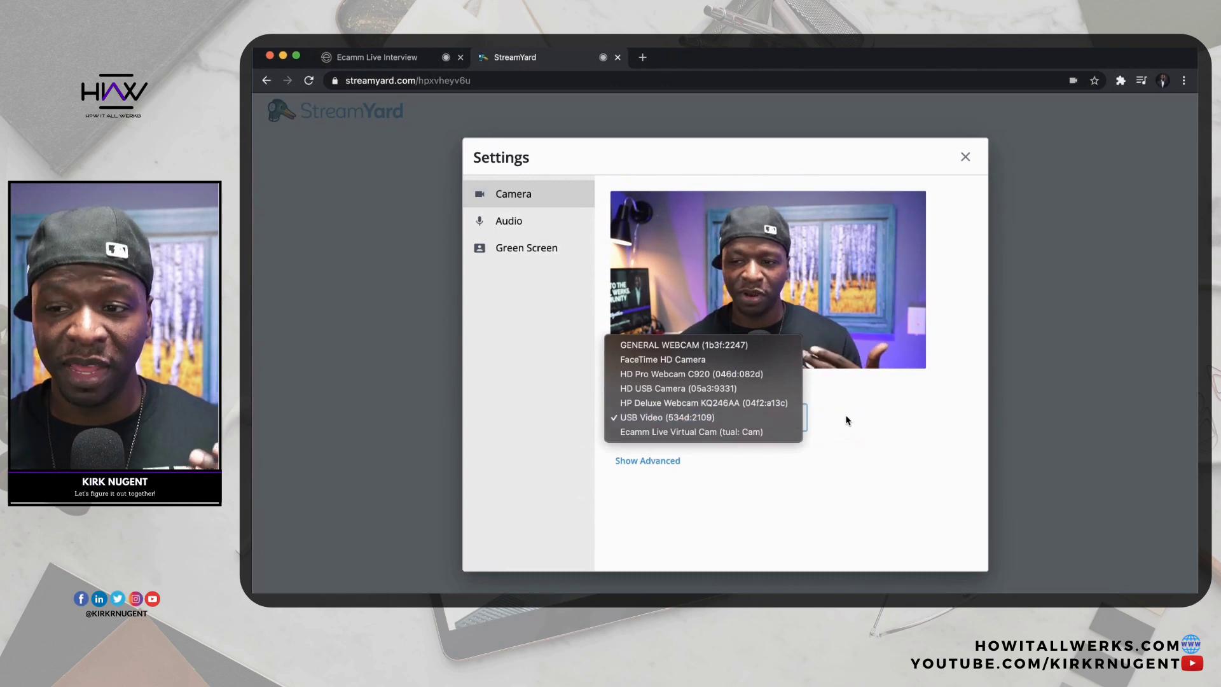
click(845, 420)
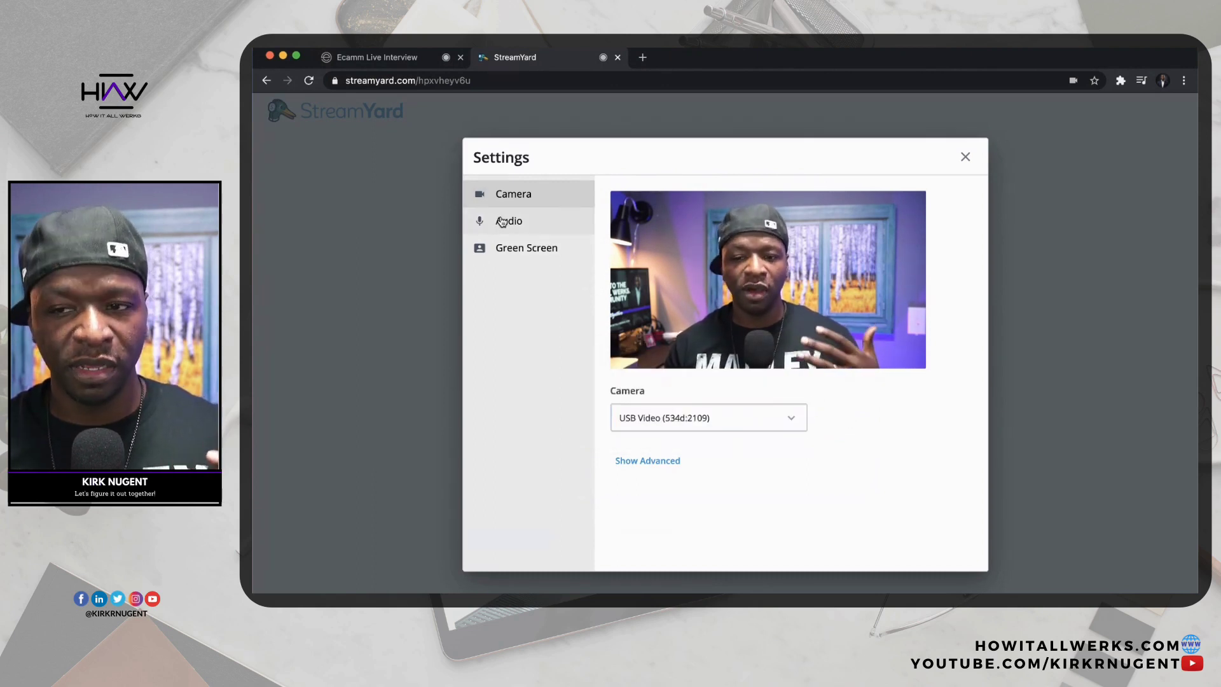
click(502, 221)
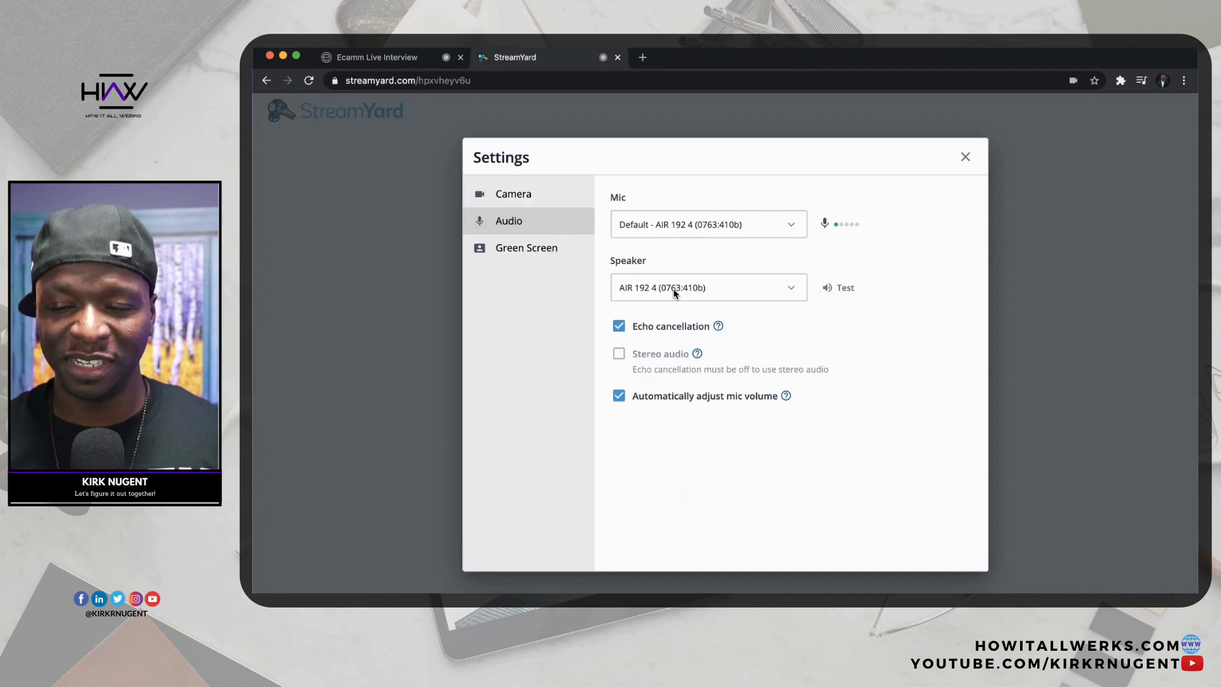
click(848, 290)
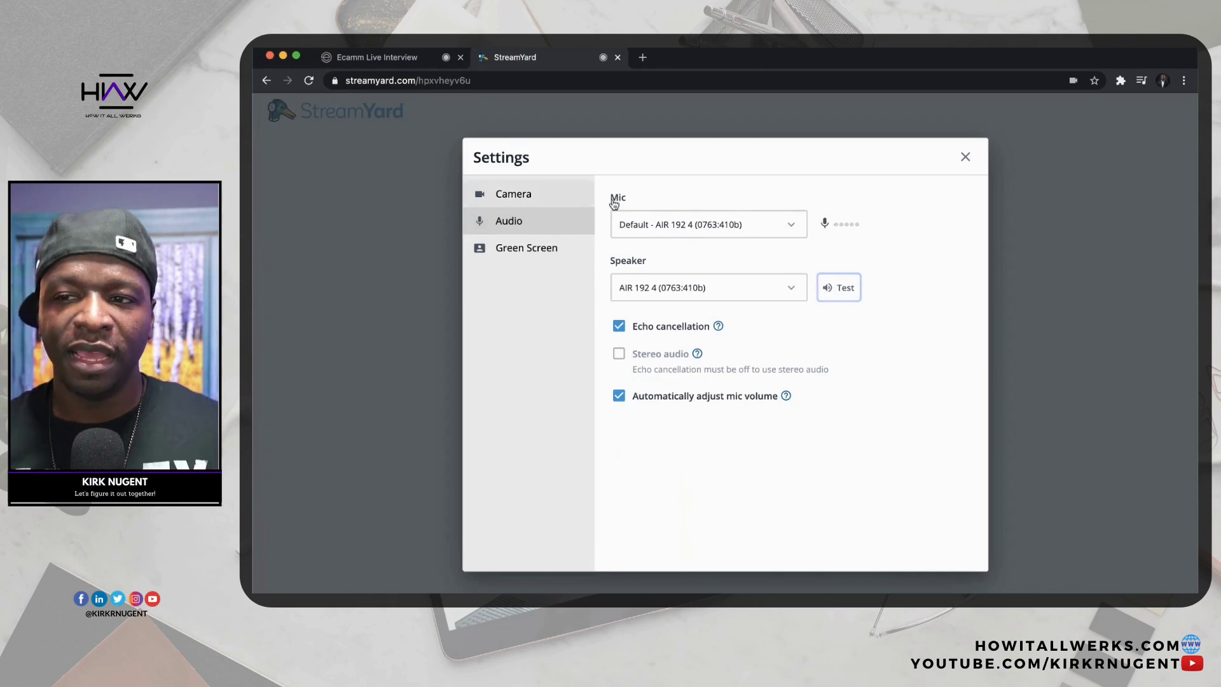
click(965, 159)
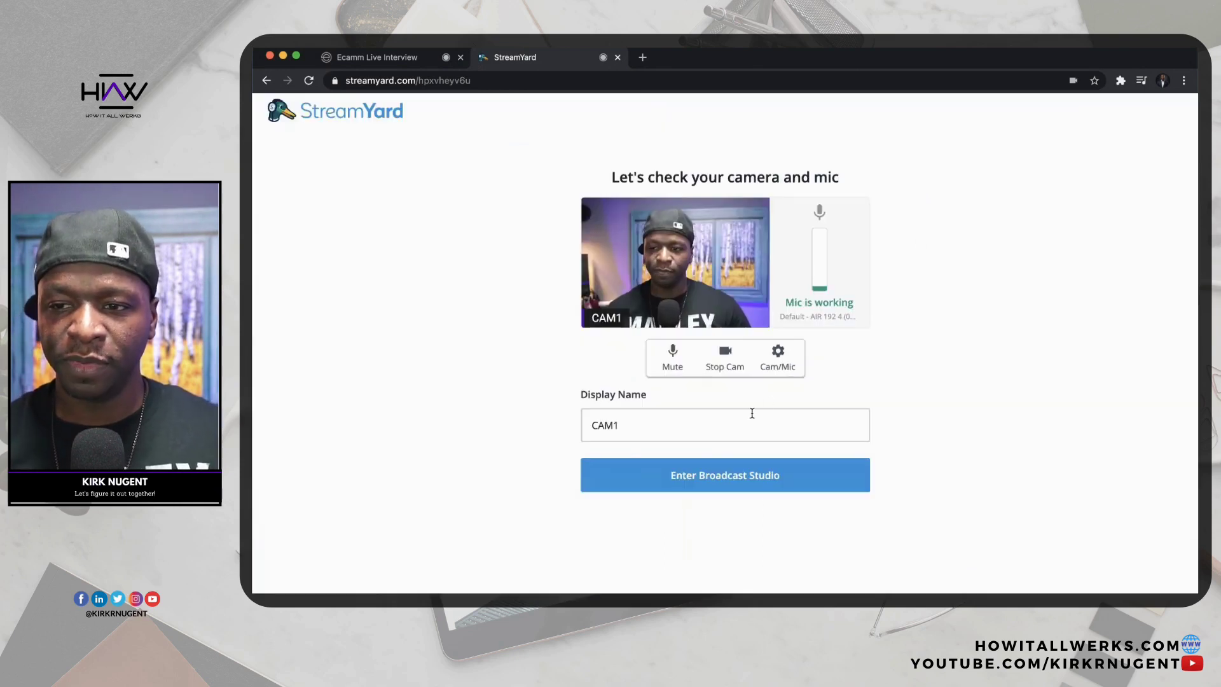
Join the Multi-Camera studio as CAM1, dismiss the notice, and load streamyard.com in a new tab.
click(702, 477)
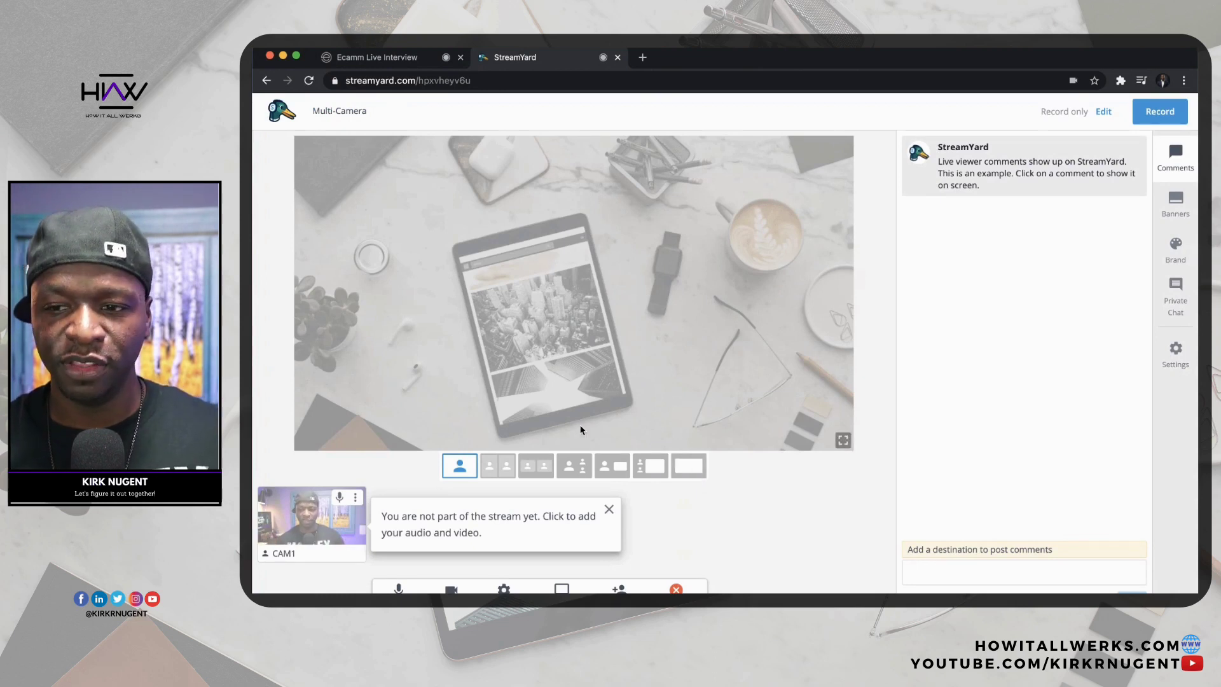
click(610, 509)
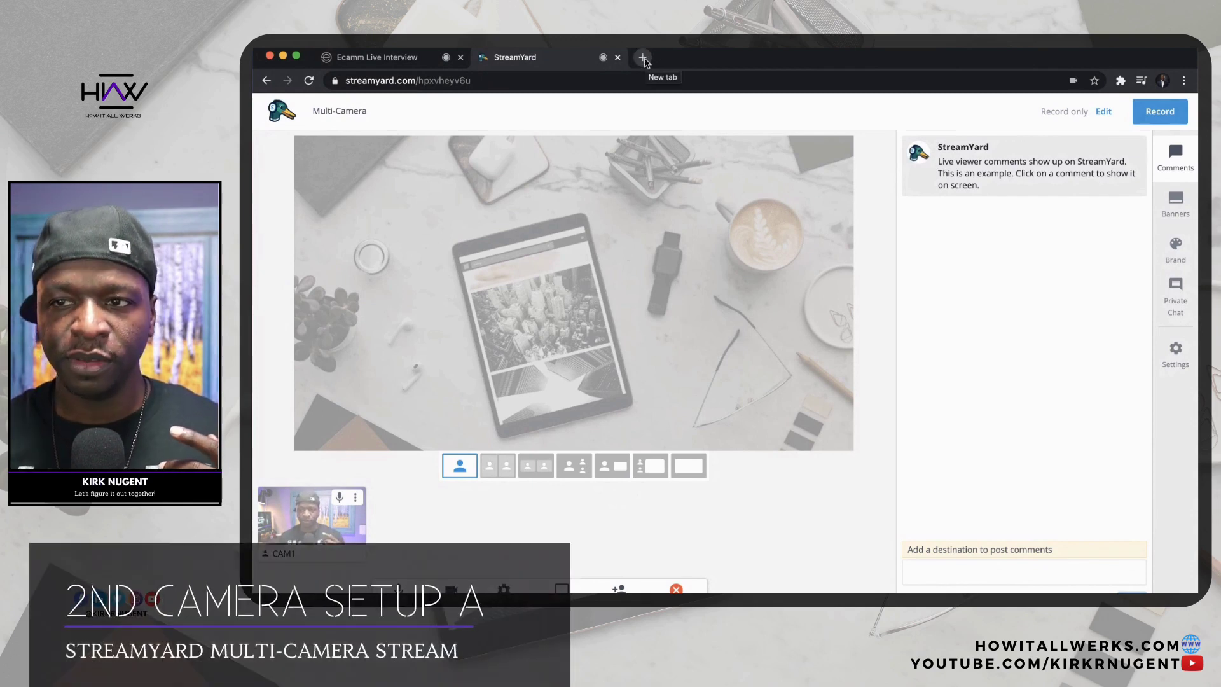
click(643, 58)
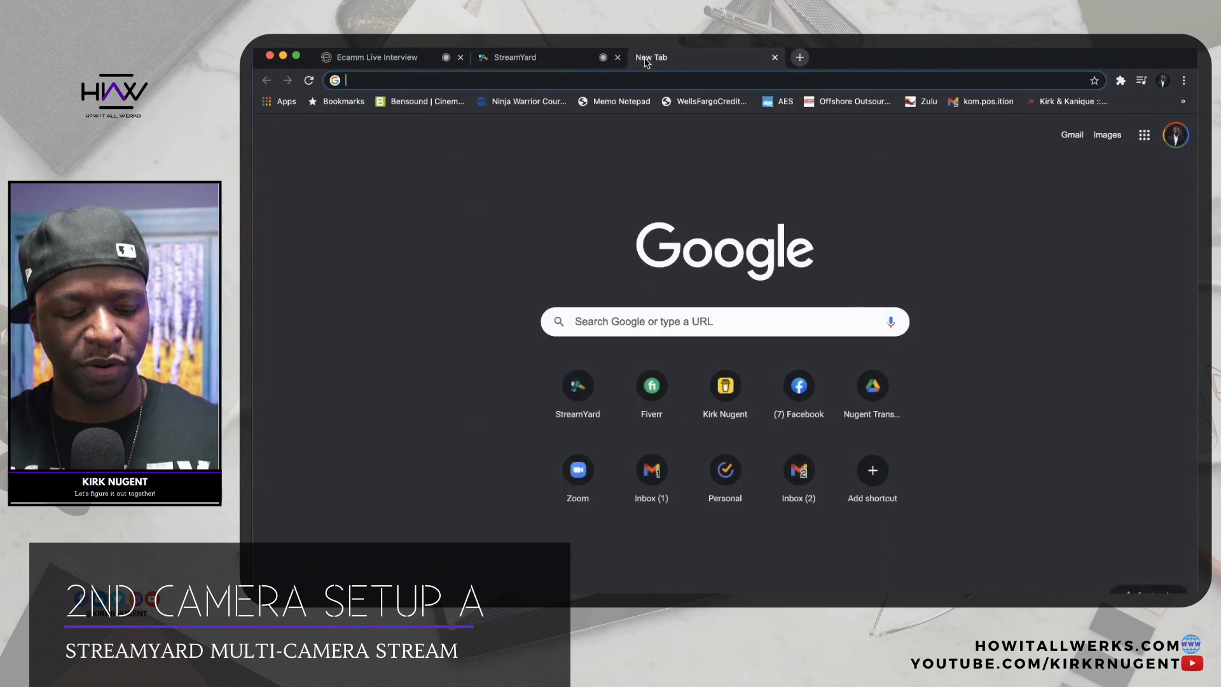
text(streamyard.com)
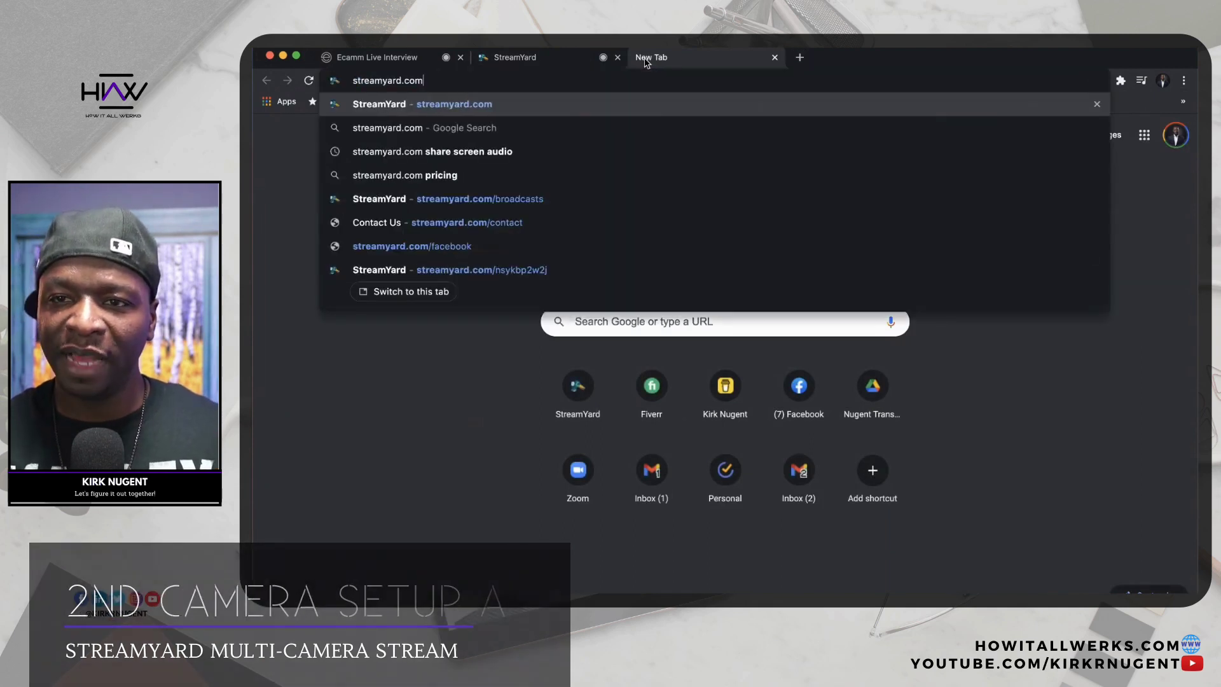
key(Return)
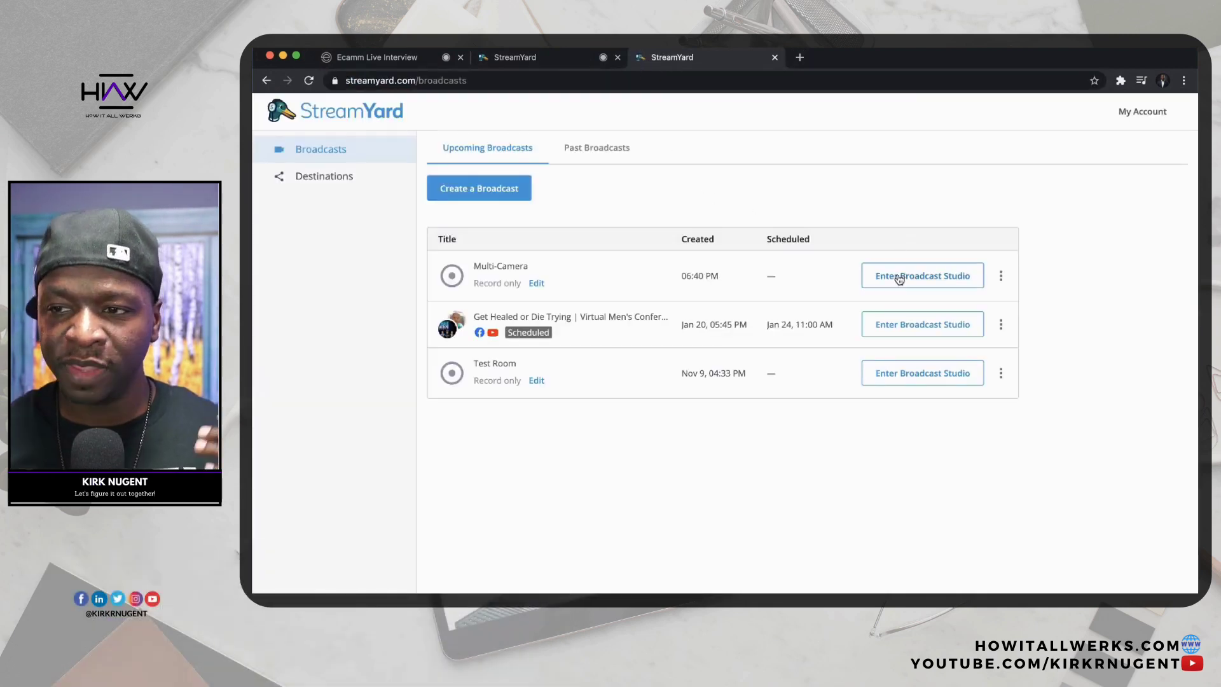
In the new tab, open the Multi-Camera camera check as CAM2 and show its Cam/Mic settings.
click(899, 276)
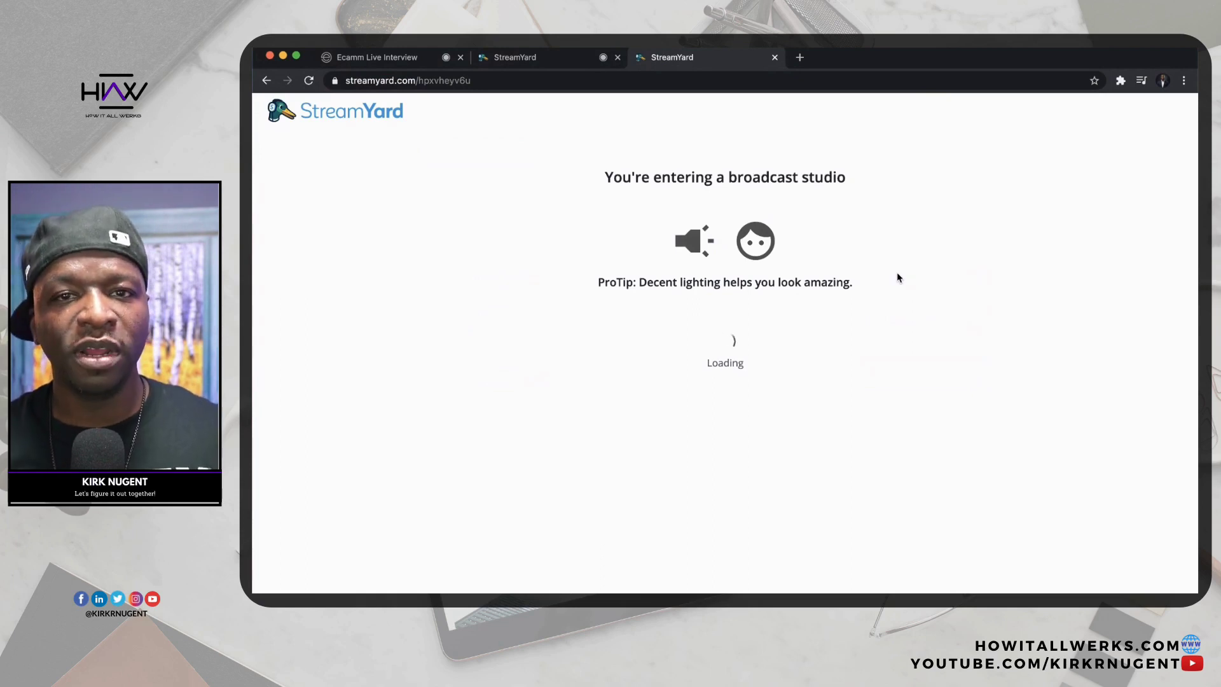
click(678, 421)
key(BackSpace)
text(2)
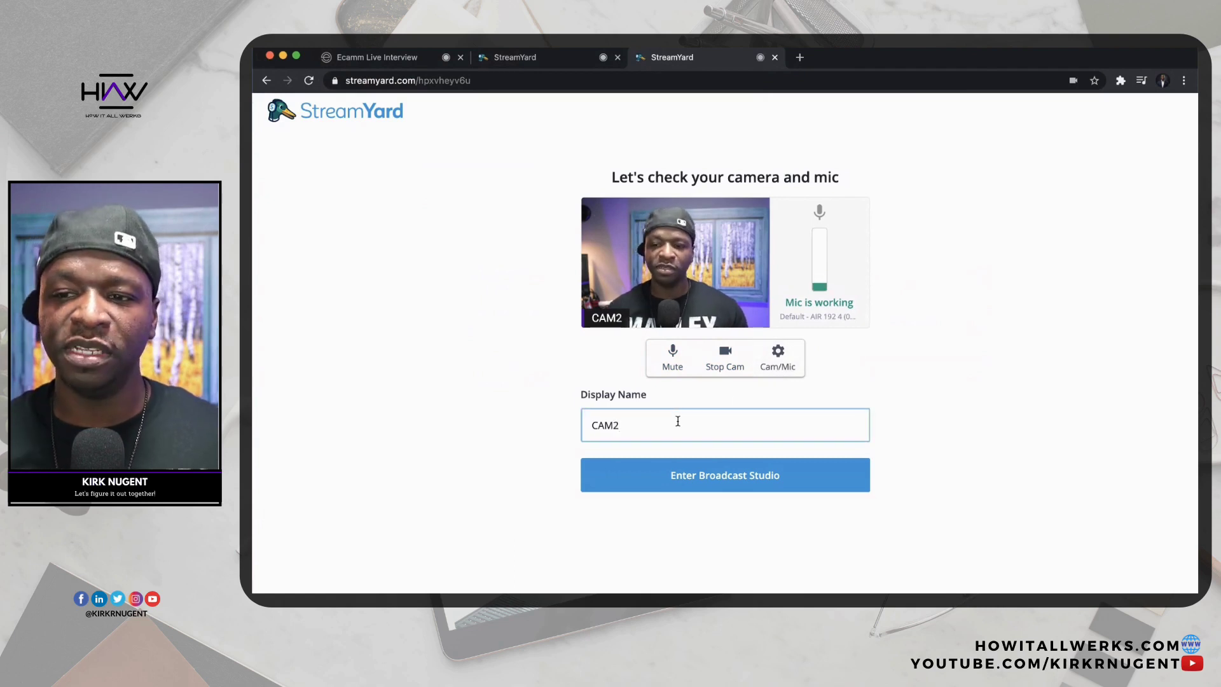
click(781, 356)
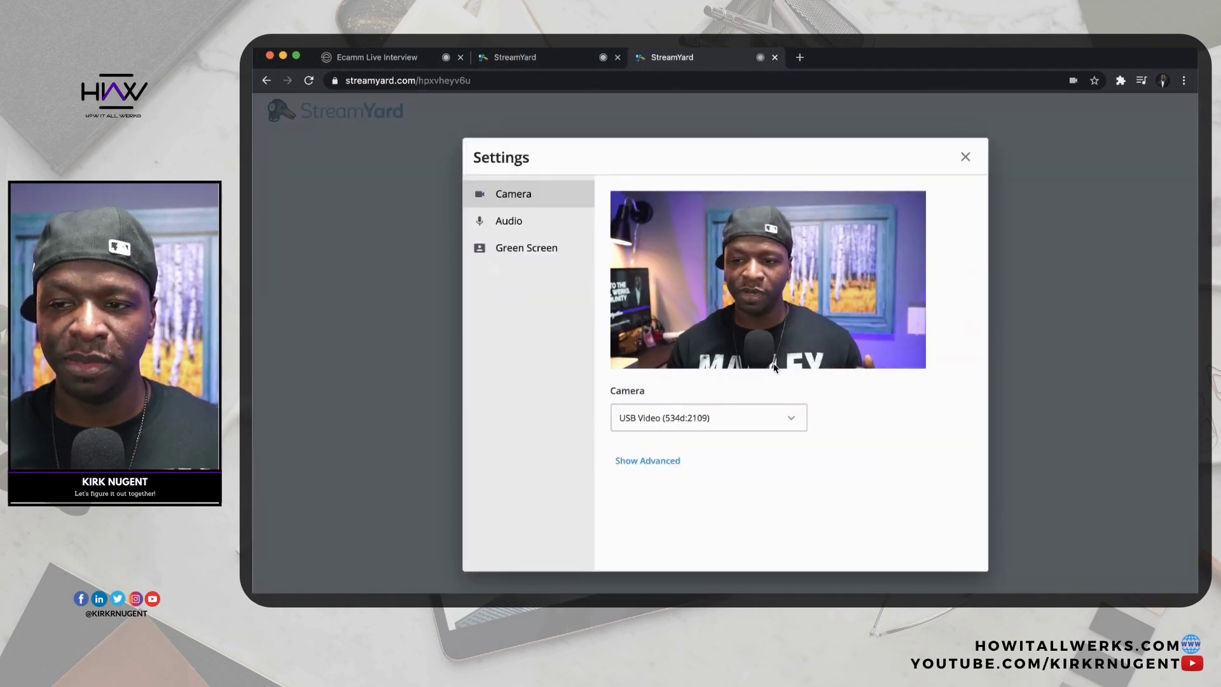
Switch CAM2's camera to the FaceTime HD Camera, test the speaker, and close settings.
click(739, 415)
click(699, 360)
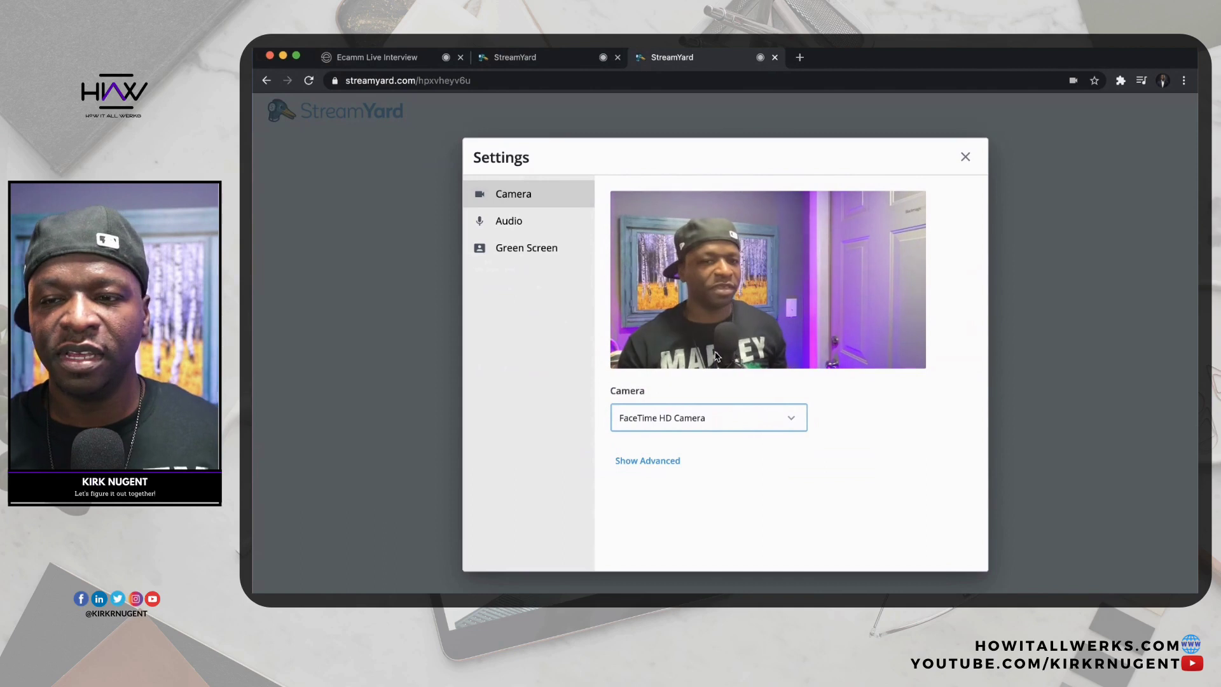
click(555, 233)
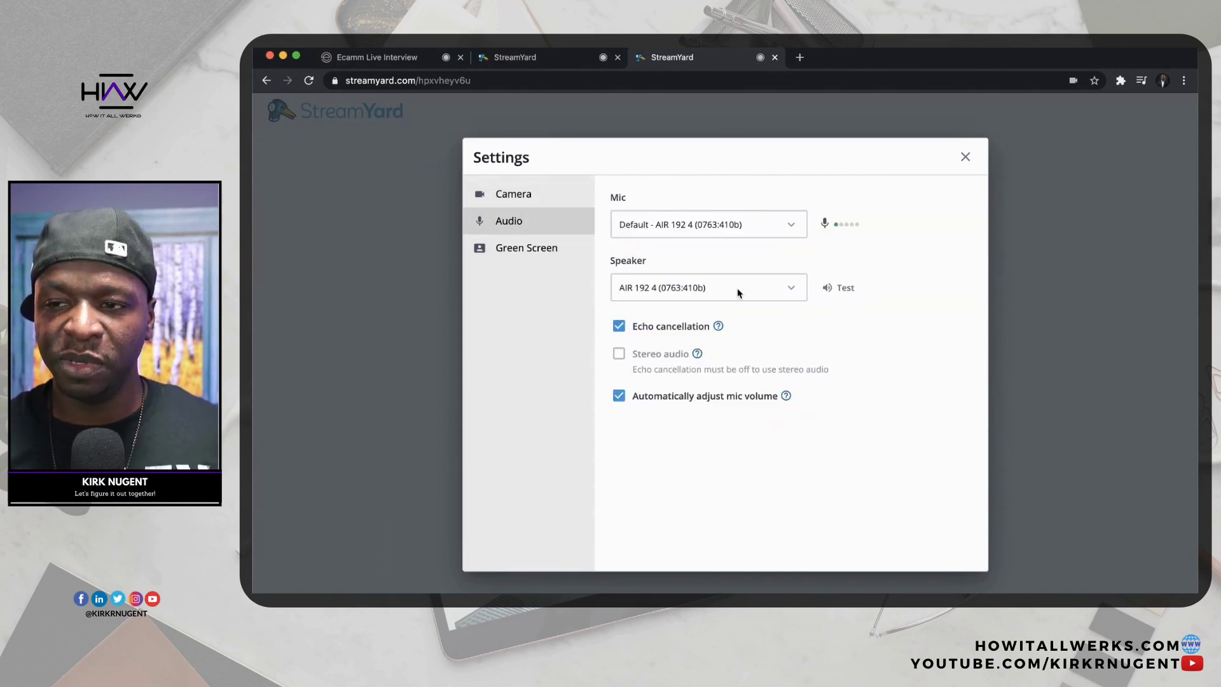
click(842, 289)
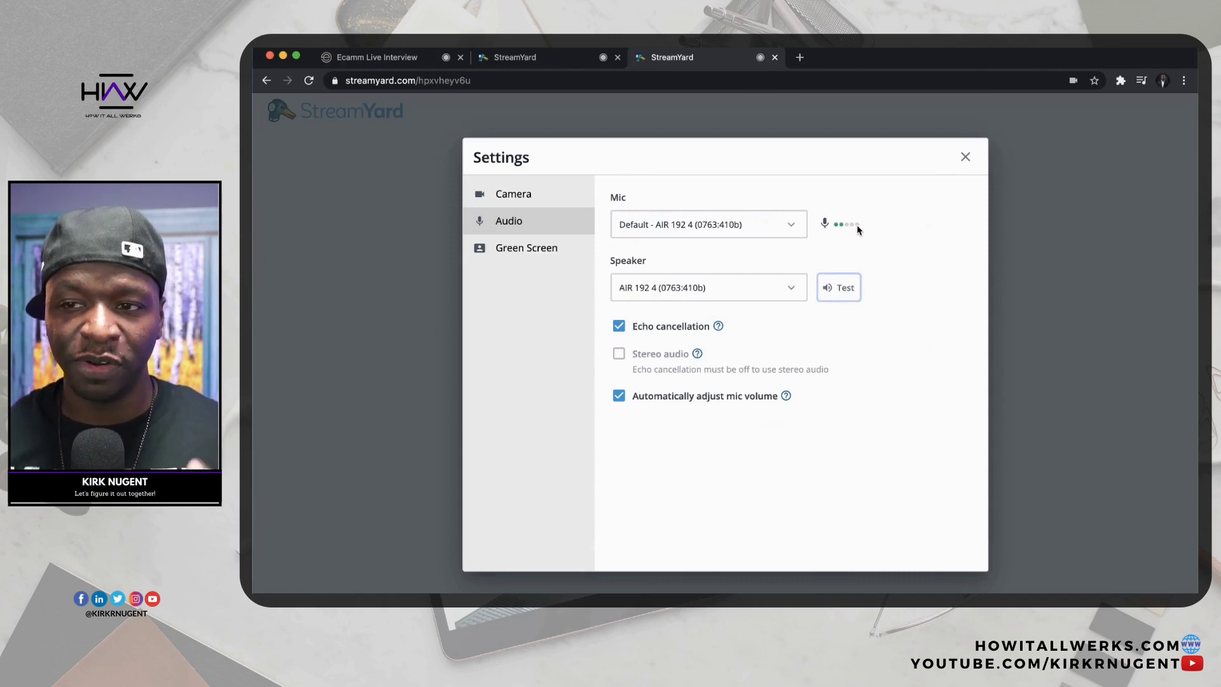
click(964, 158)
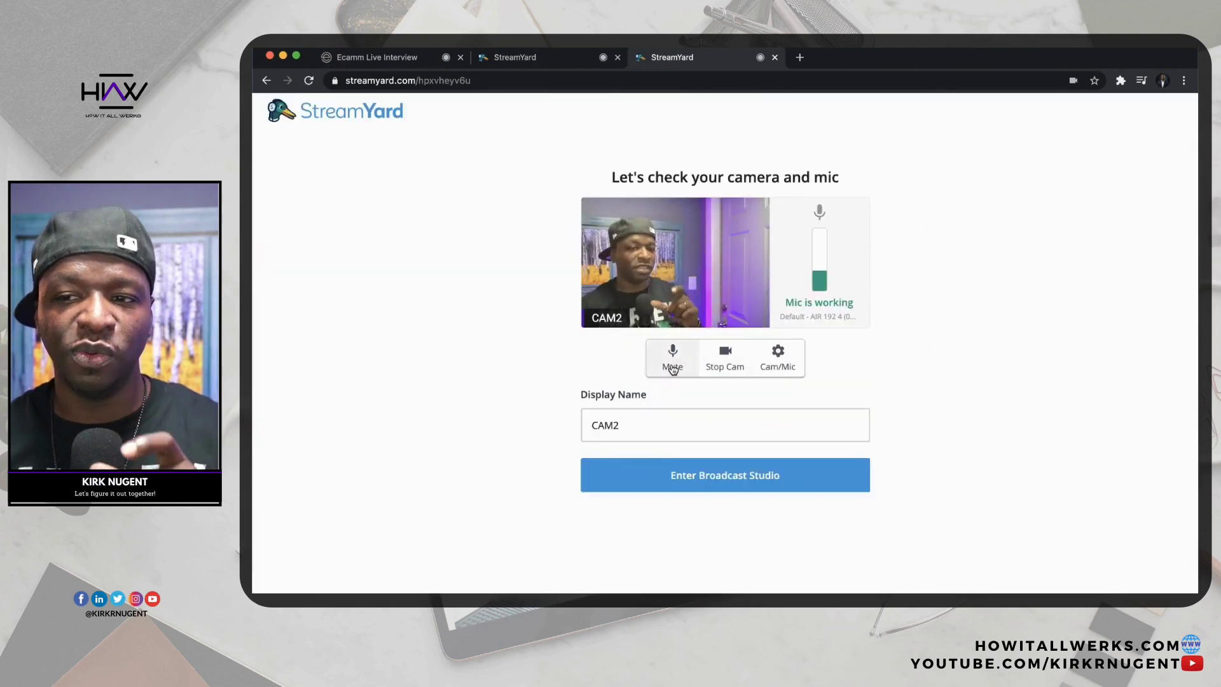
Mute CAM2's microphone and enter the broadcast studio as CAM2.
click(673, 367)
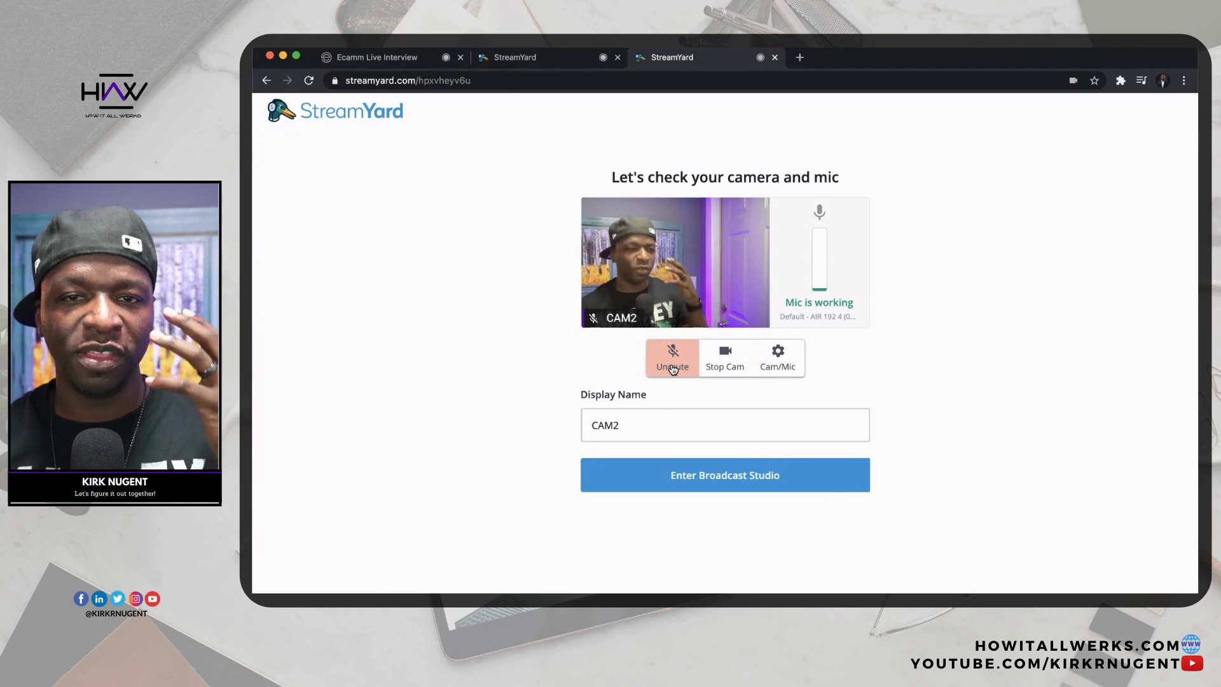
click(721, 473)
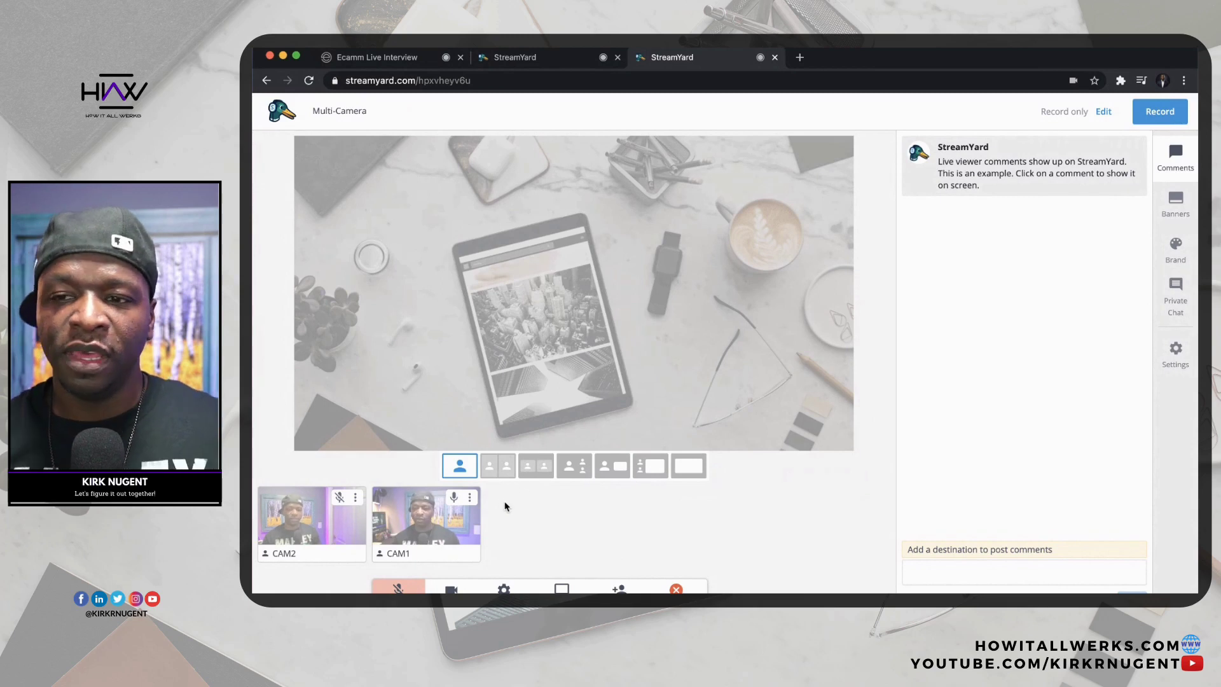
mouse_move(463, 525)
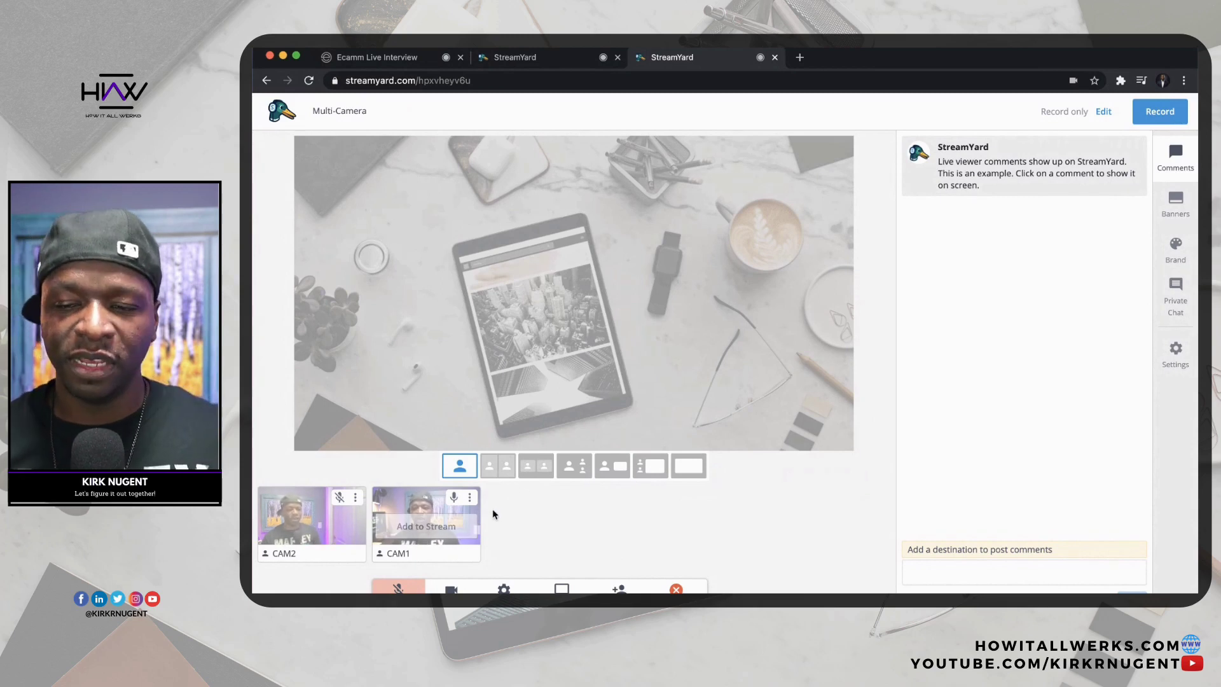
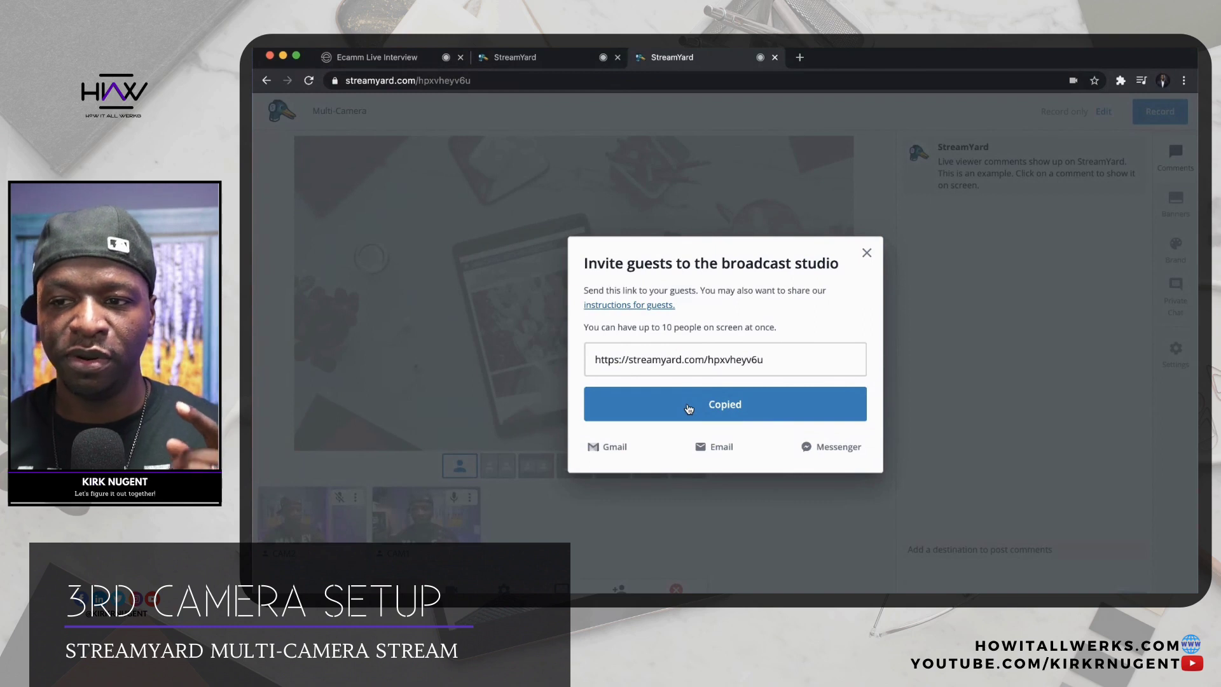
Dismiss the invite dialog and load the copied studio invite link in a new Chrome incognito window.
click(867, 252)
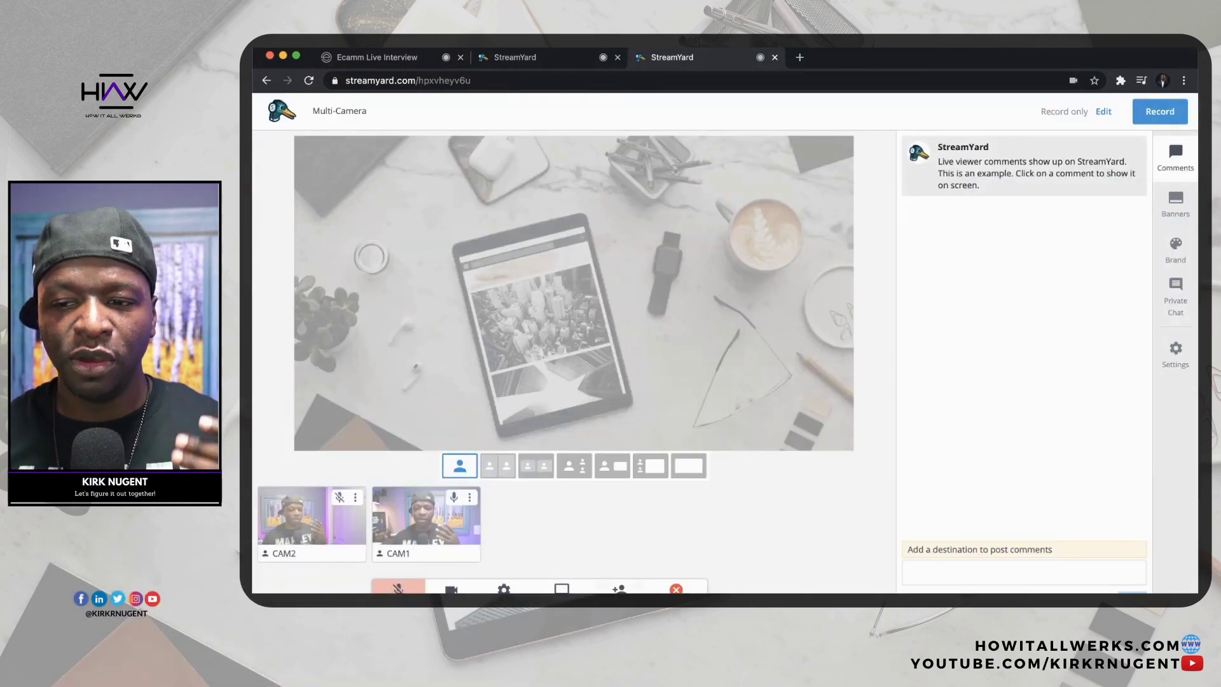
right_click(645, 590)
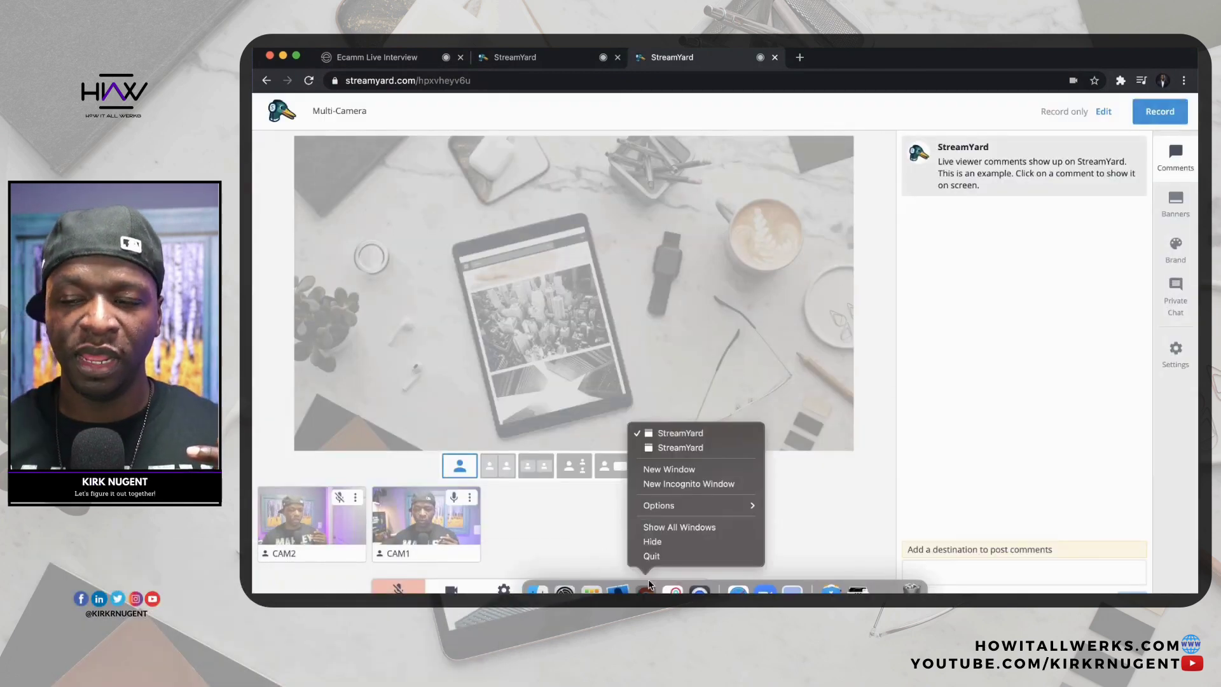
click(684, 485)
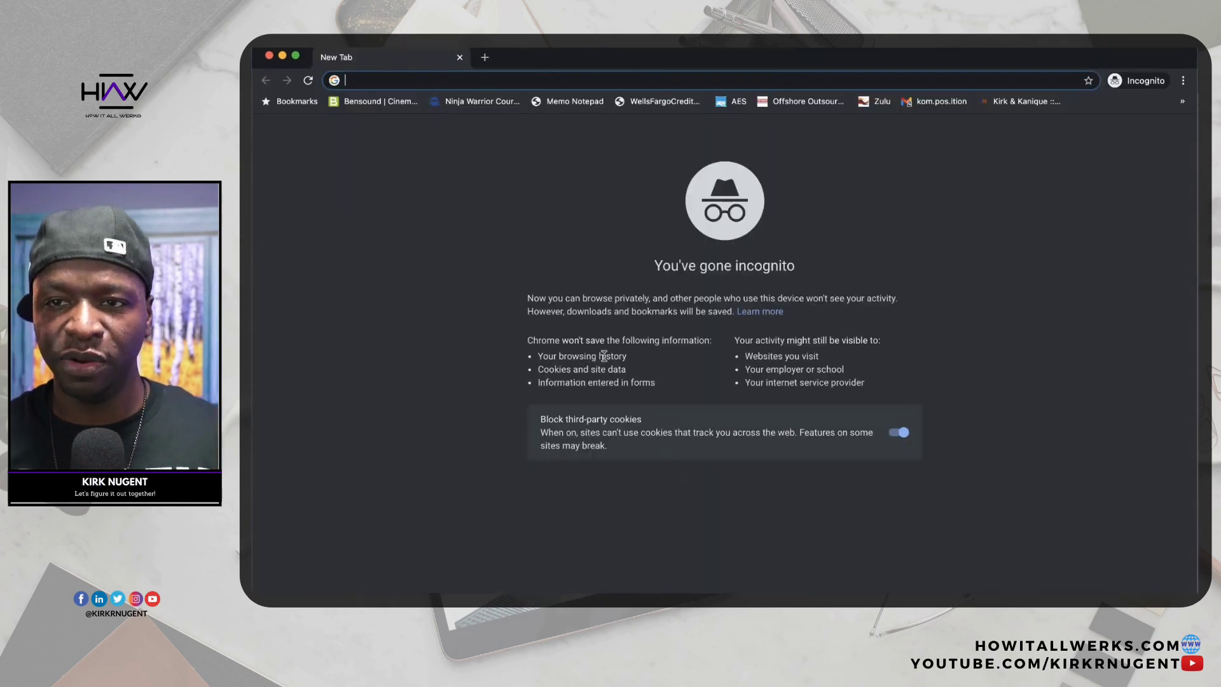
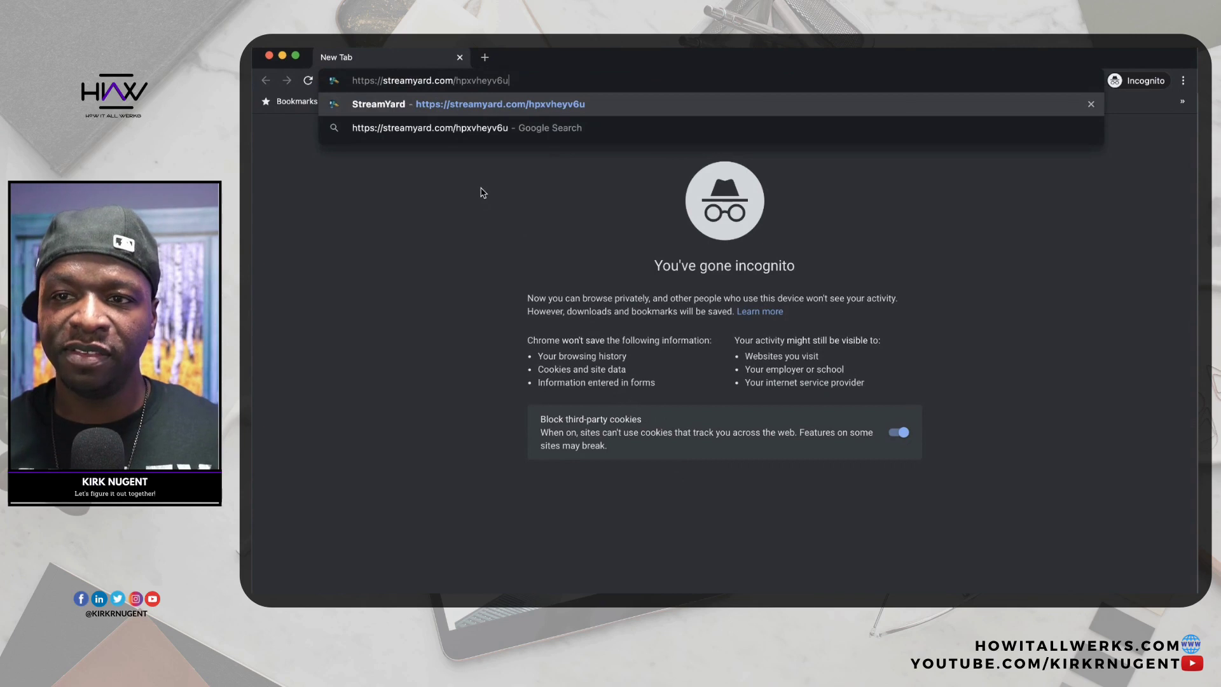
key(Return)
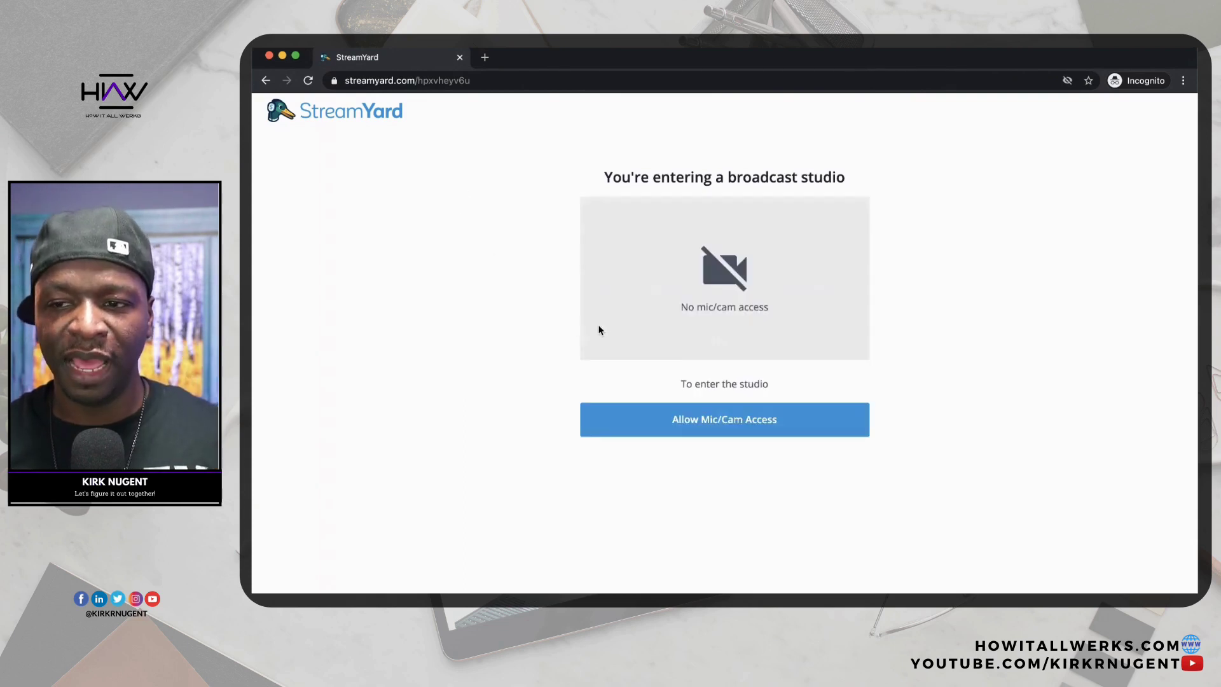
Grant the StreamYard guest page camera and microphone permission.
click(722, 421)
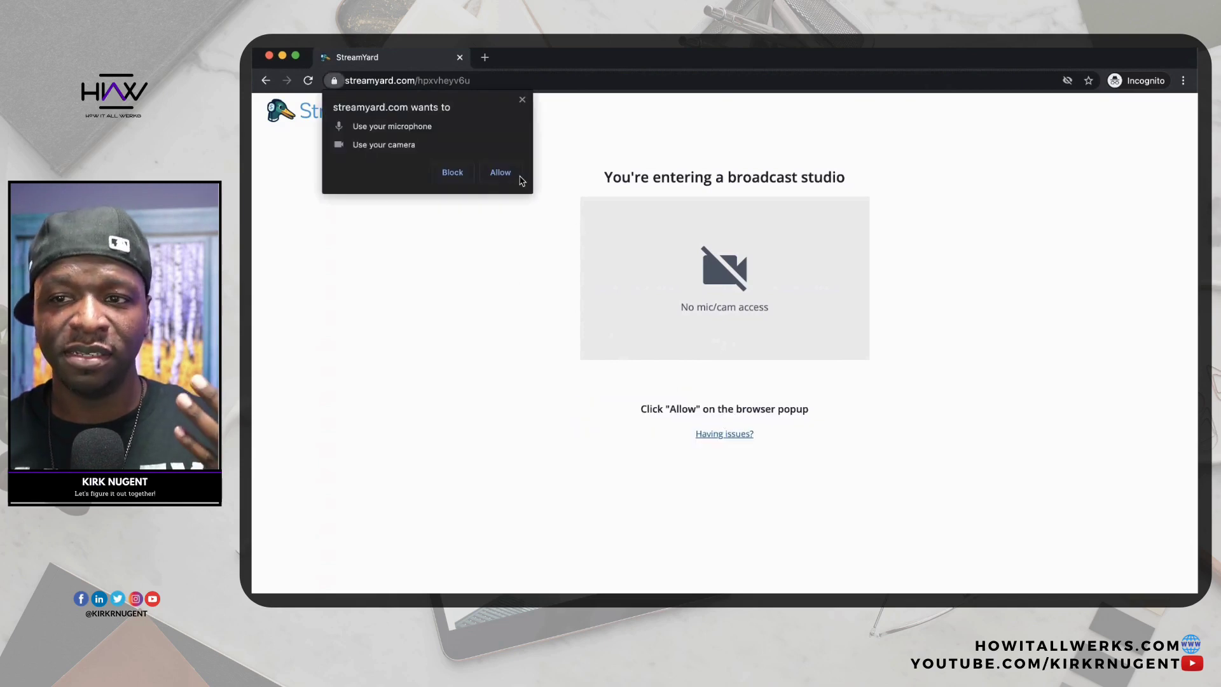
click(518, 176)
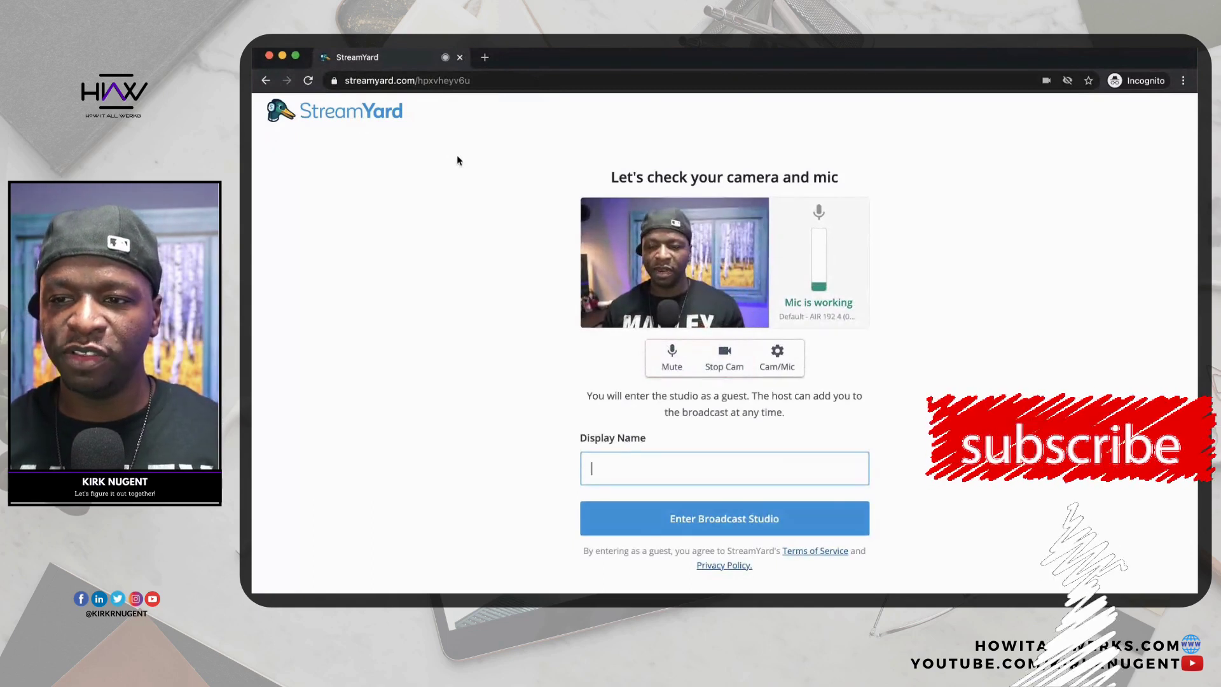
Enter 'CAM3' as the display name and enter the broadcast studio.
text(C)
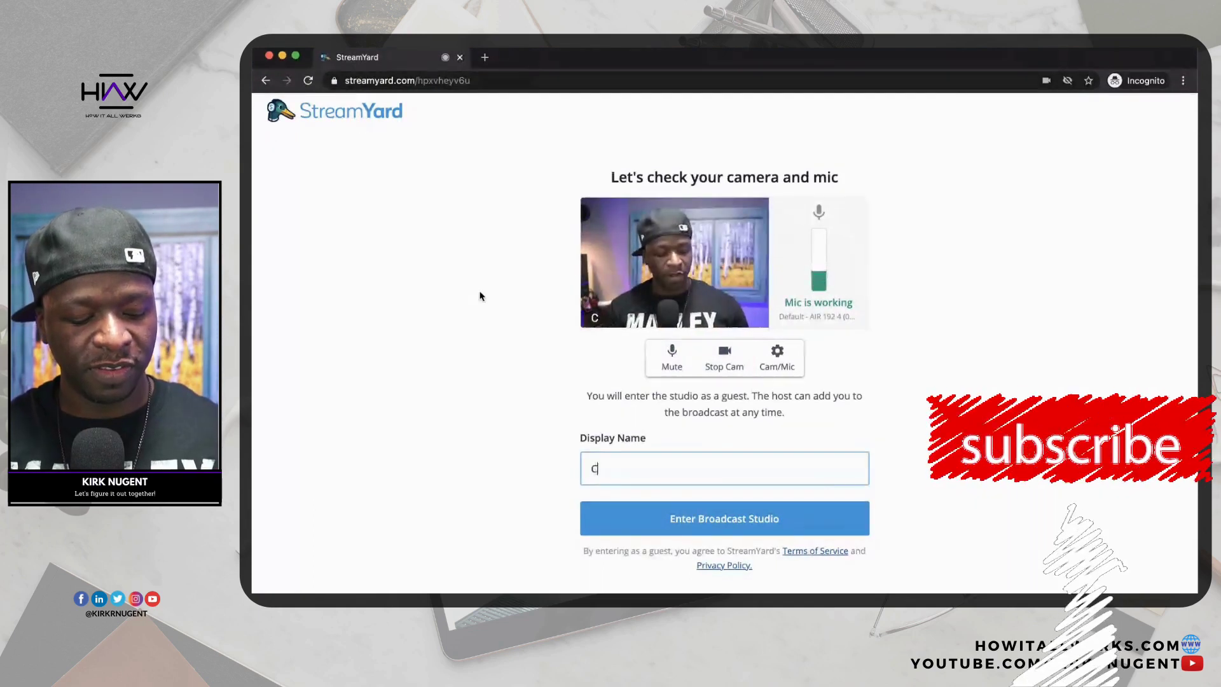
text(h)
key(BackSpace)
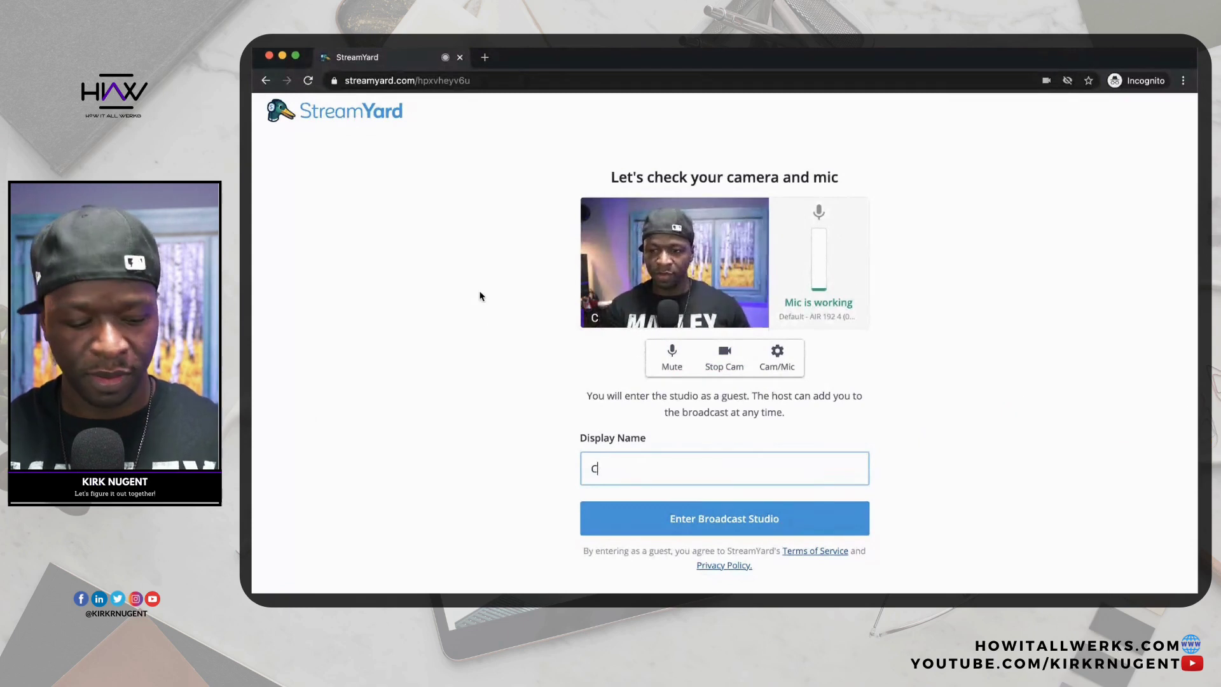
text(h)
key(BackSpace)
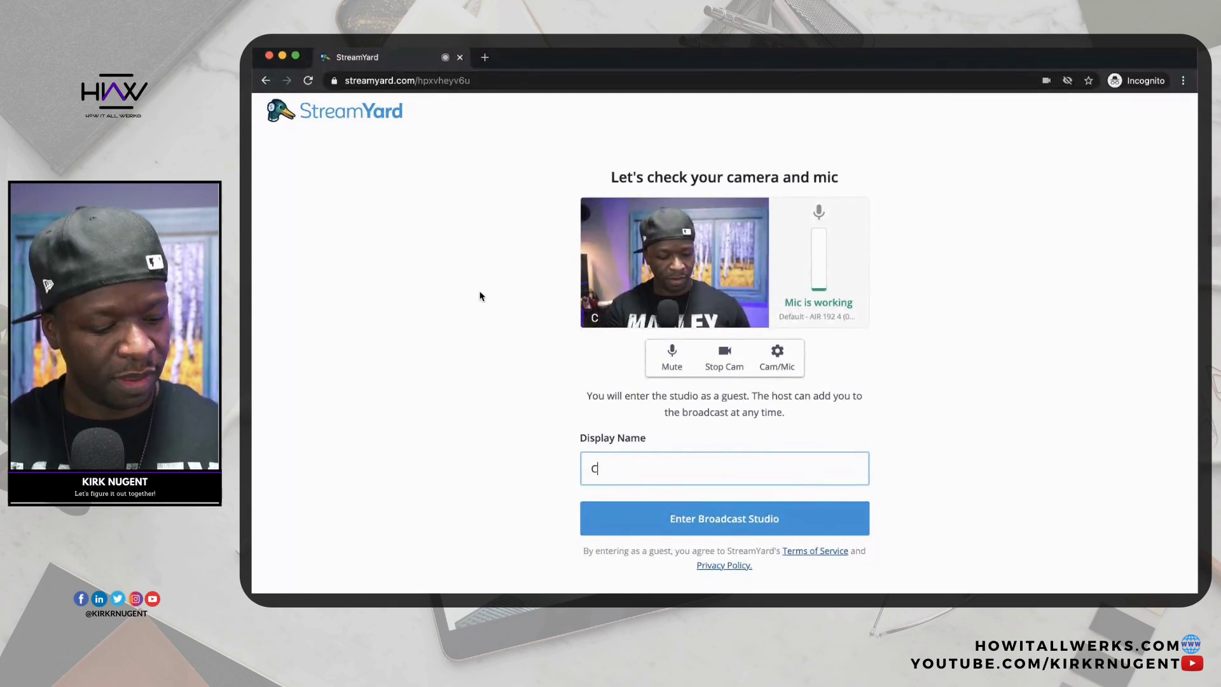
text(AM)
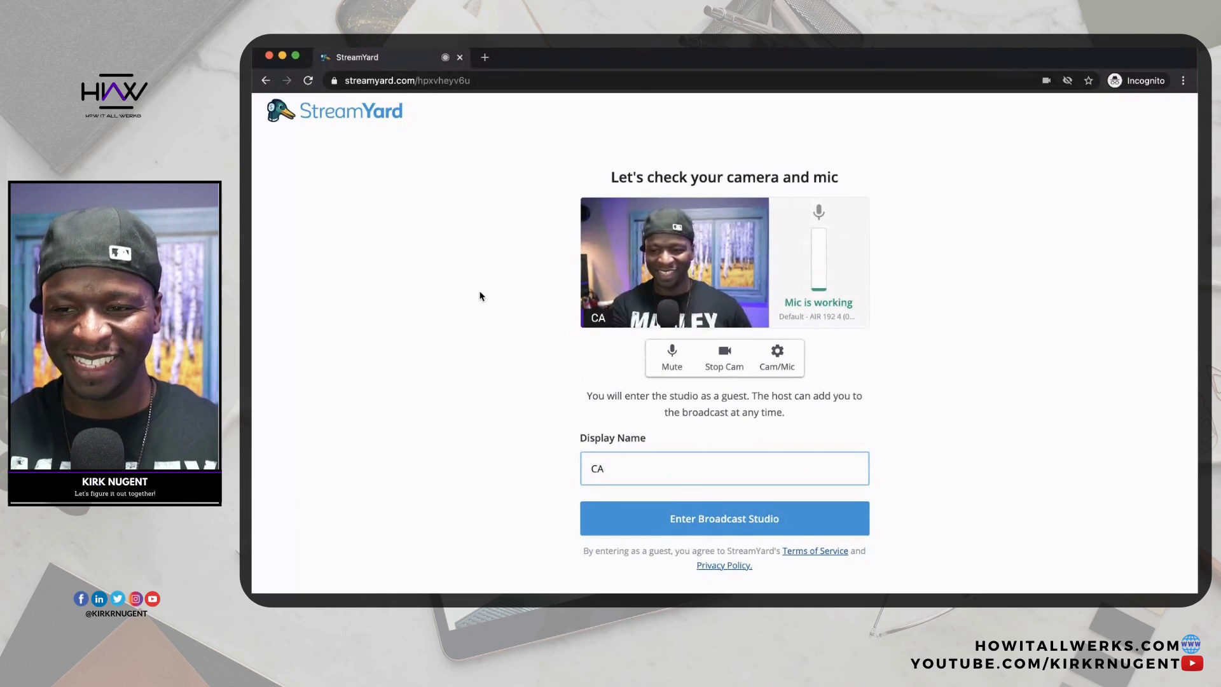
text(3)
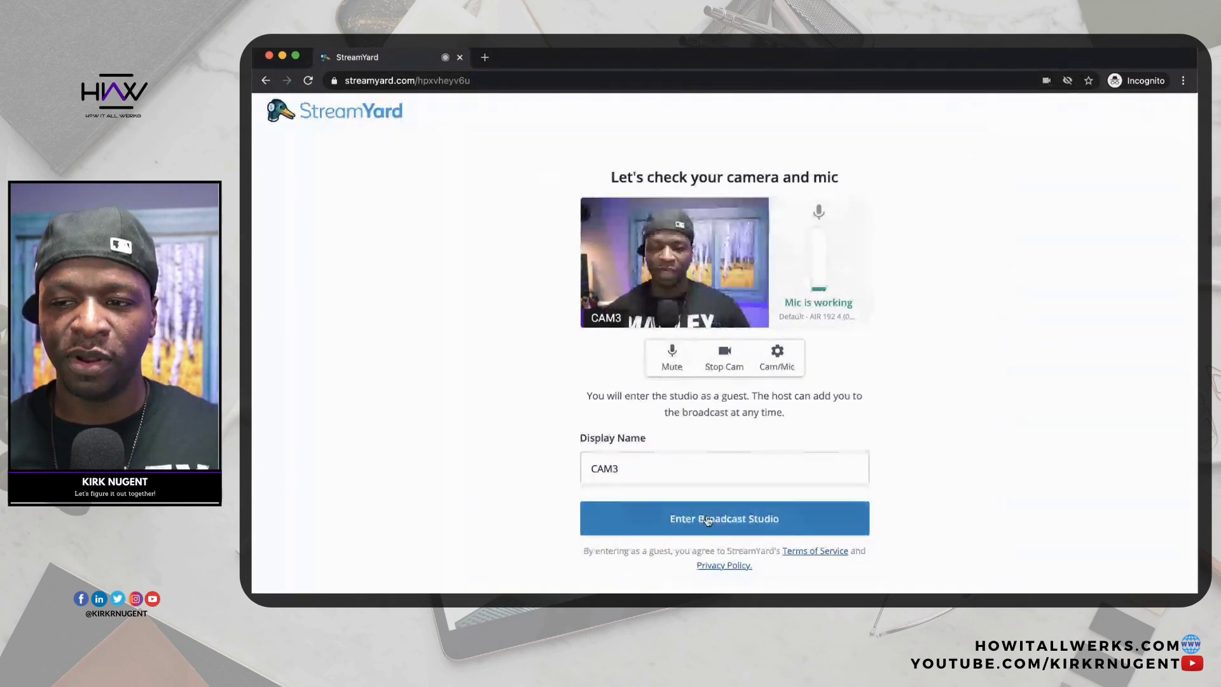
click(707, 520)
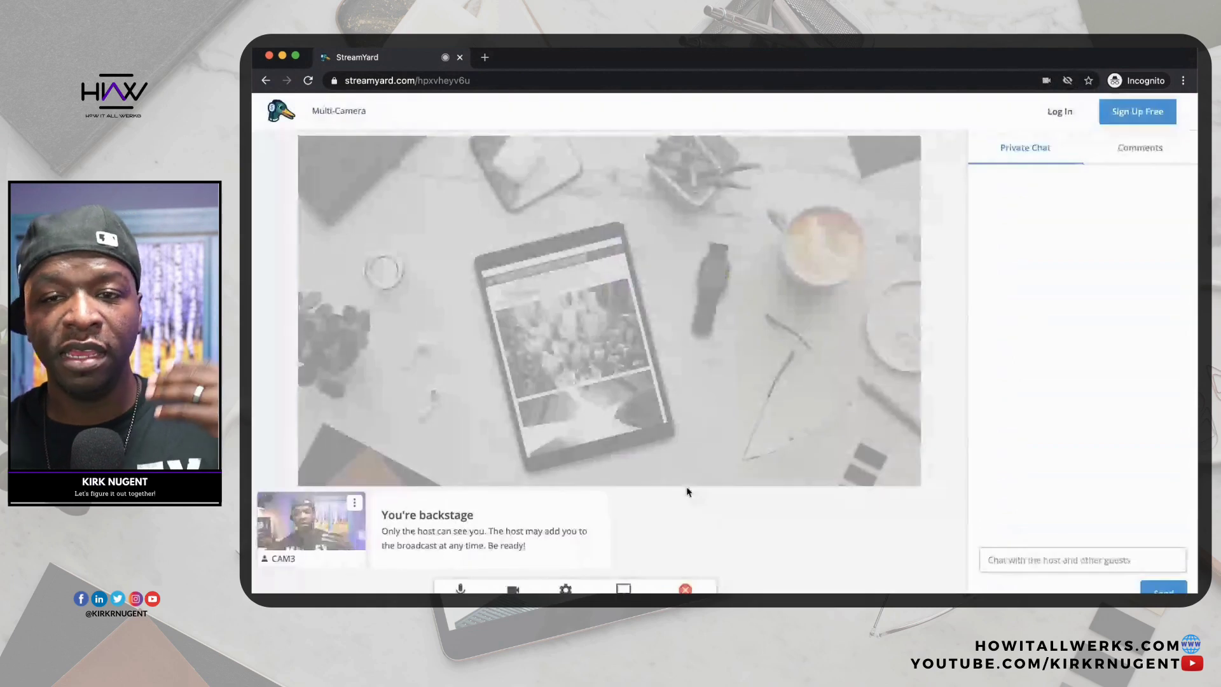
Turn off CAM3's microphone from the bottom control bar.
click(460, 586)
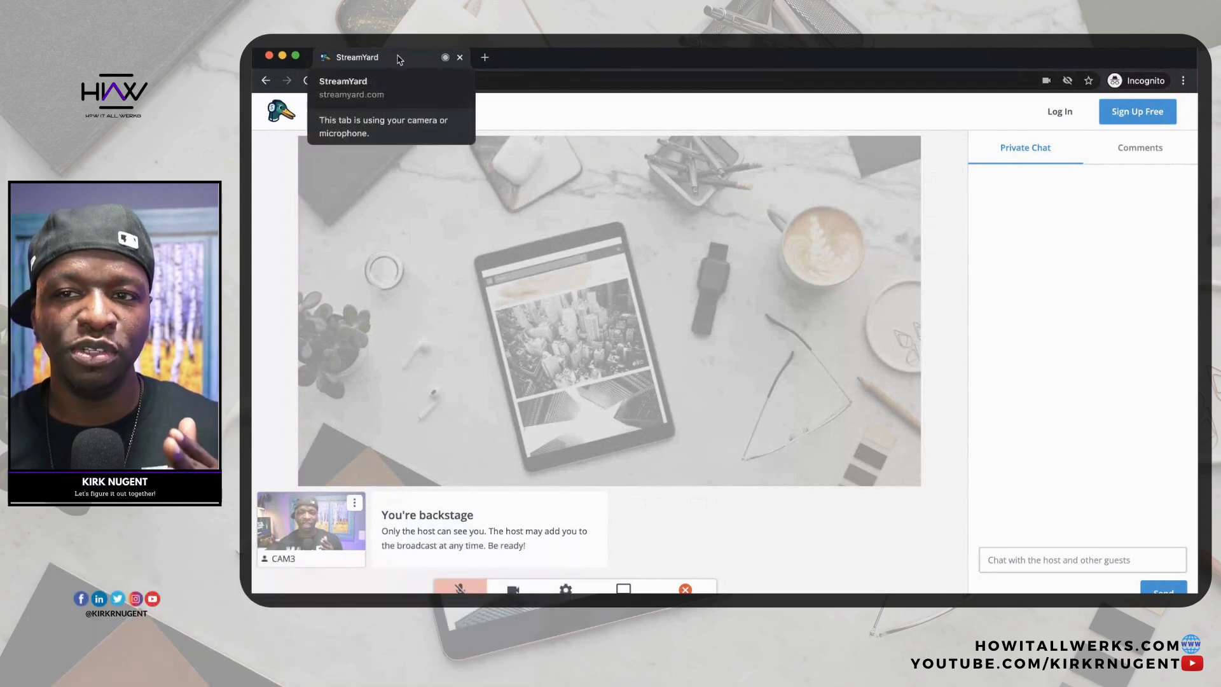
Mute the incognito StreamYard tab's site audio, then unmute it again.
right_click(399, 60)
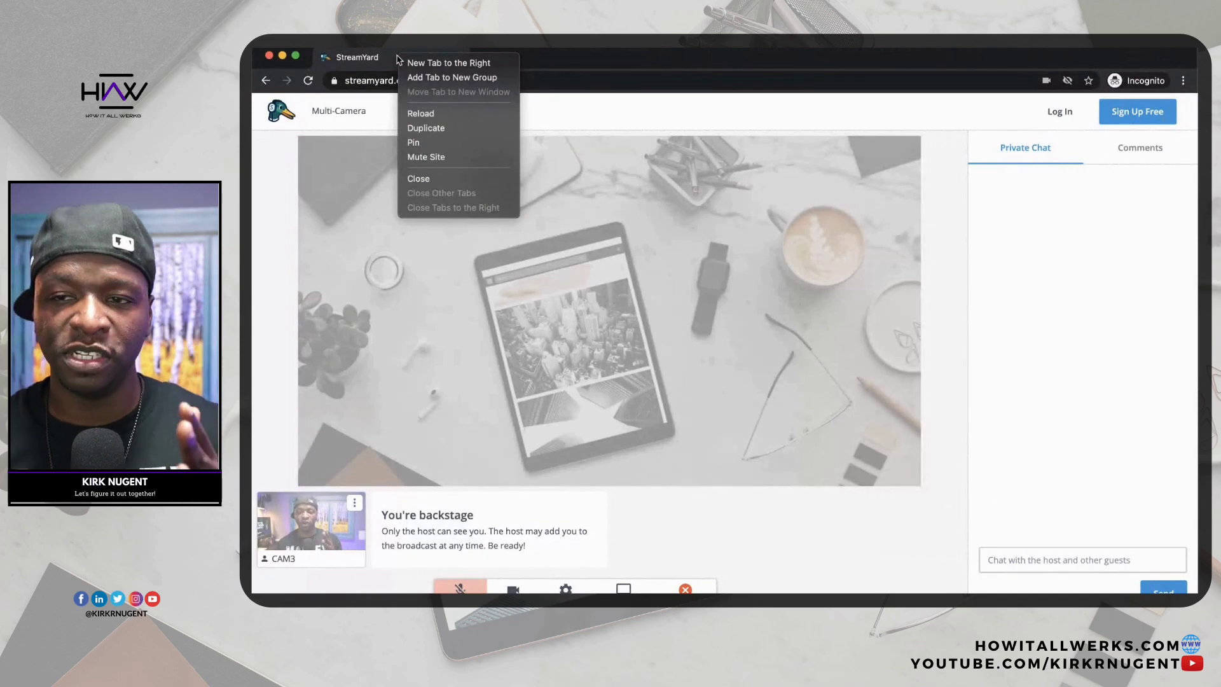
click(418, 157)
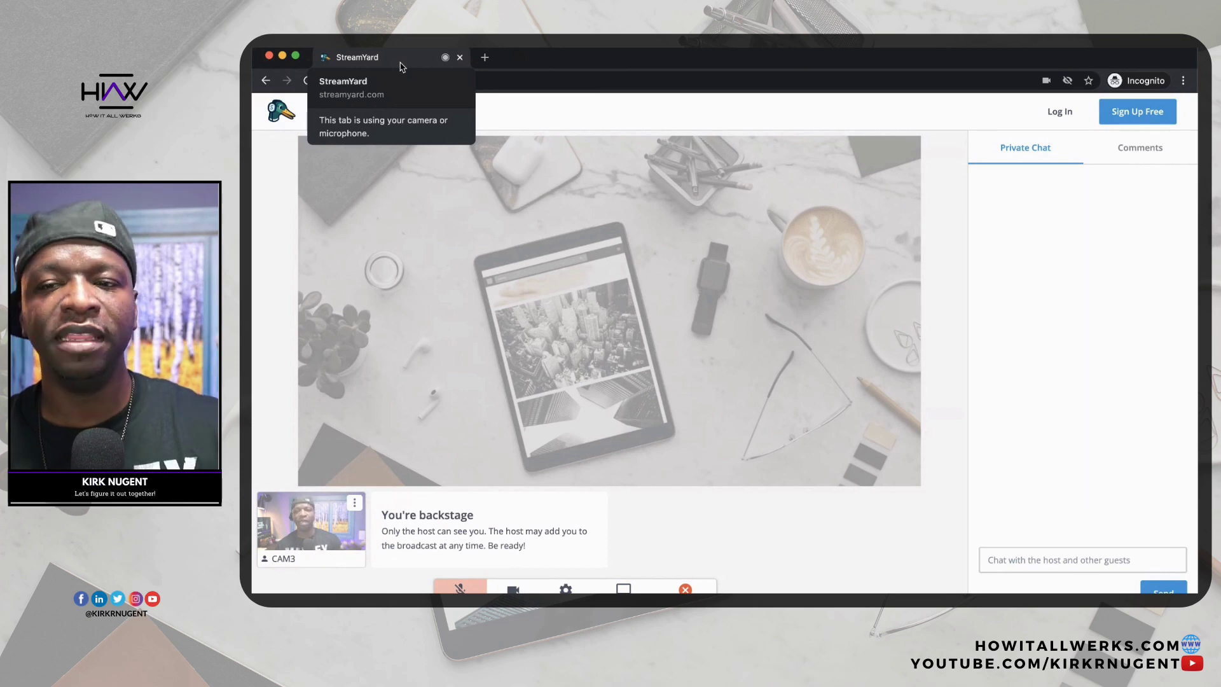
right_click(401, 63)
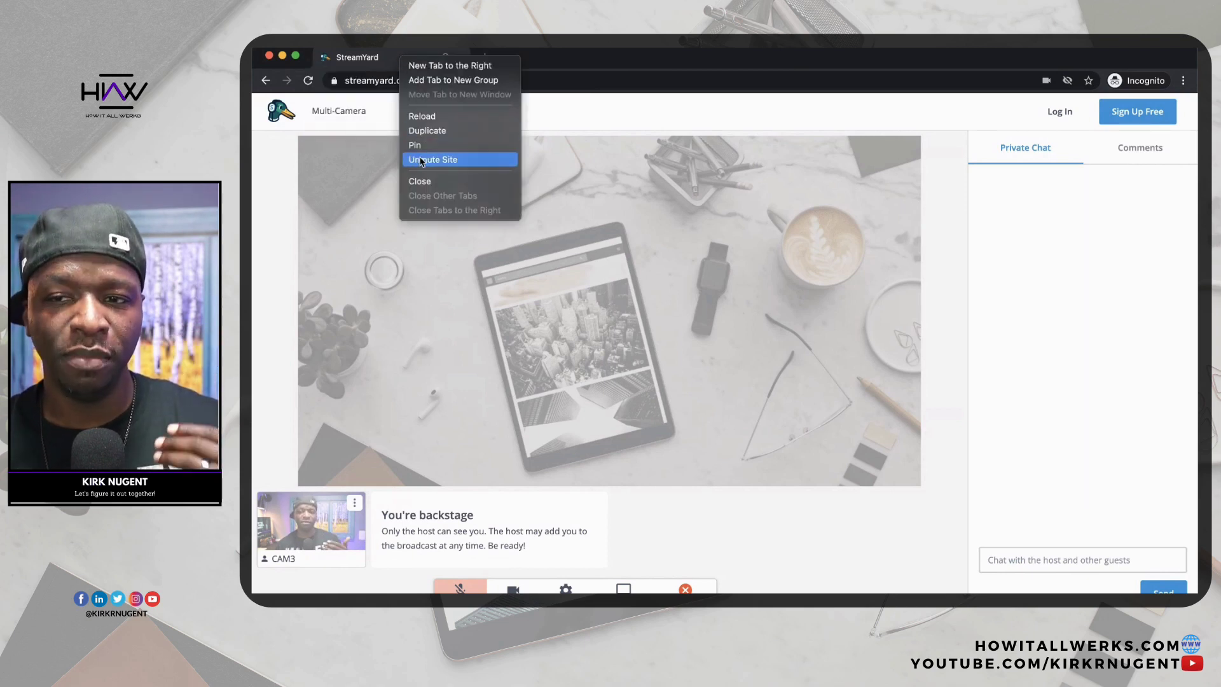
click(362, 126)
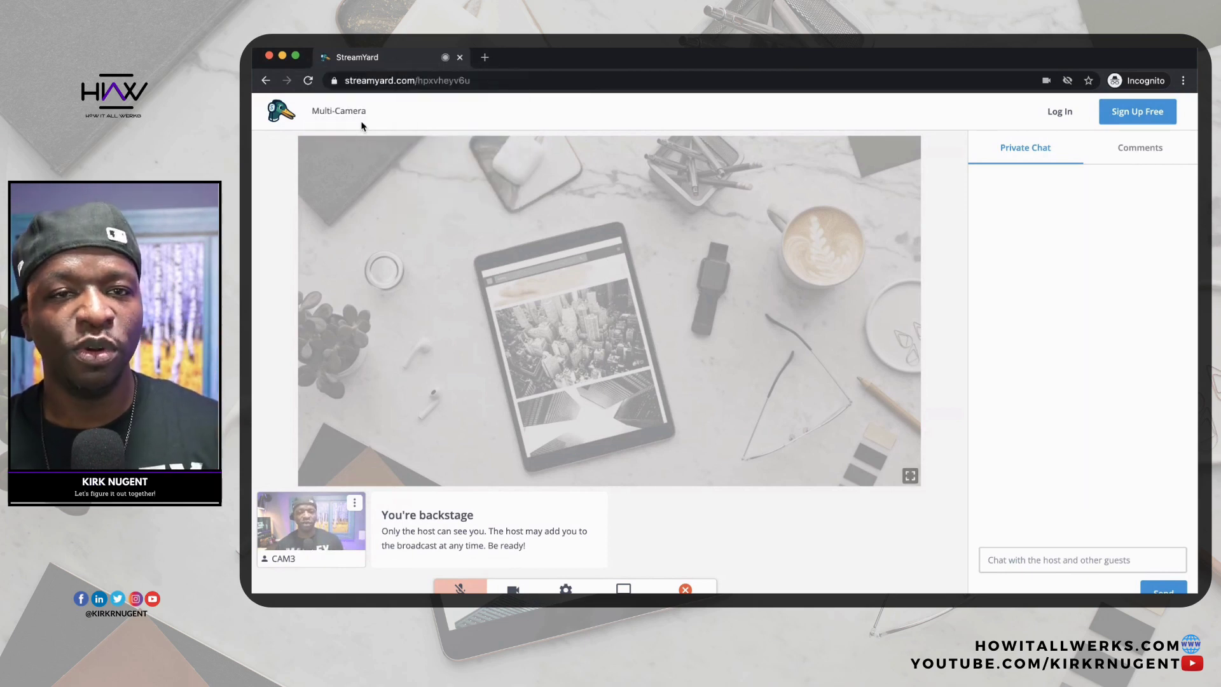